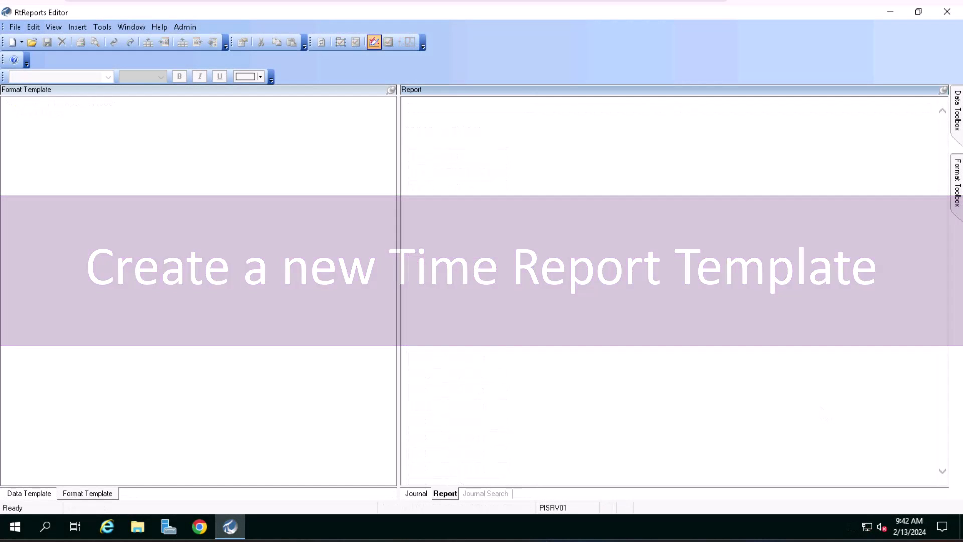
# - Create a new Time Report Template named Time_Report, leaving Recurrence at None
pyautogui.click(14, 28)
pyautogui.moveTo(30, 41)
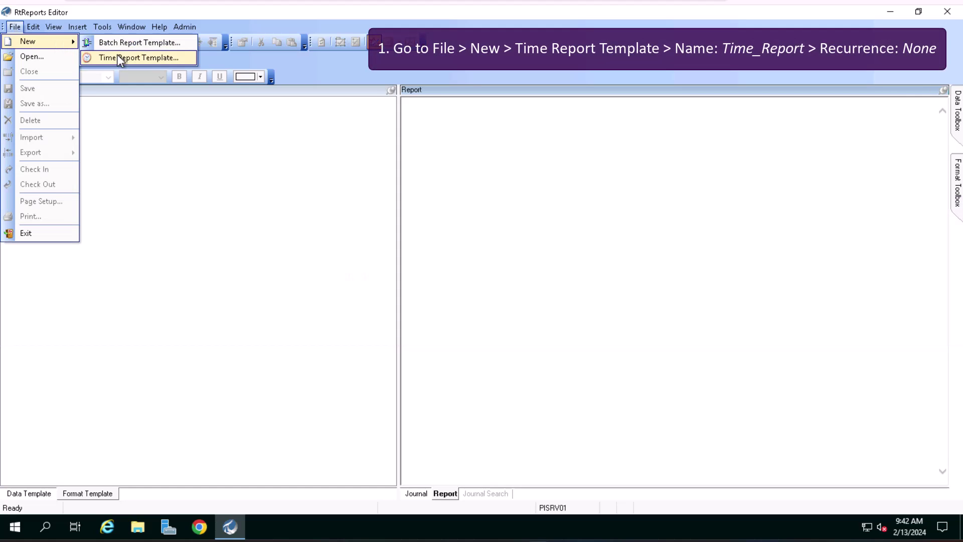
pyautogui.click(121, 58)
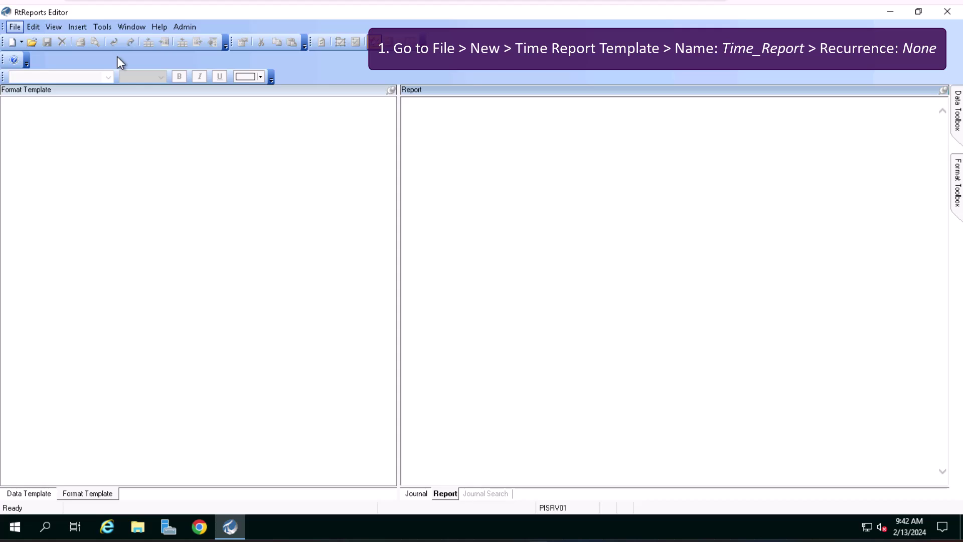
pyautogui.write('Time')
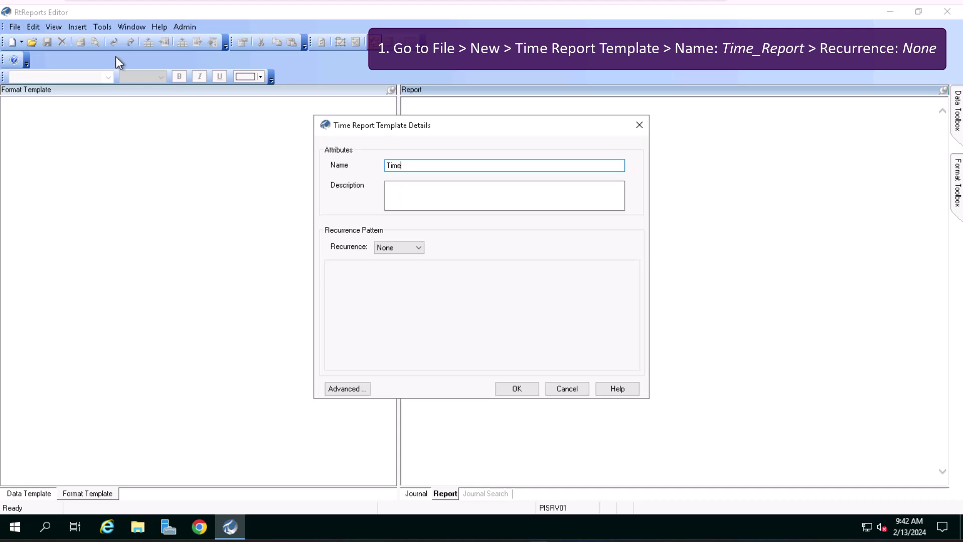
pyautogui.write('_Repo')
pyautogui.write('rt')
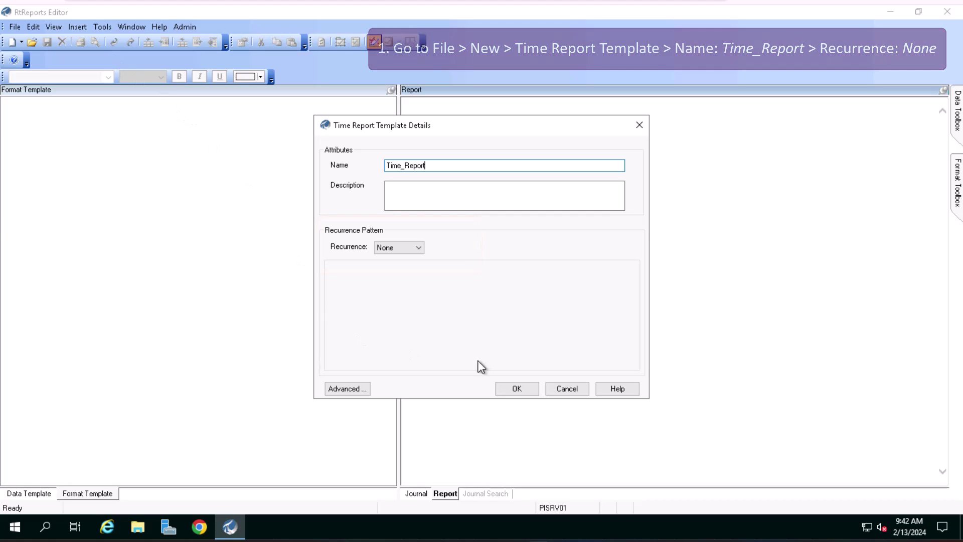
pyautogui.click(510, 392)
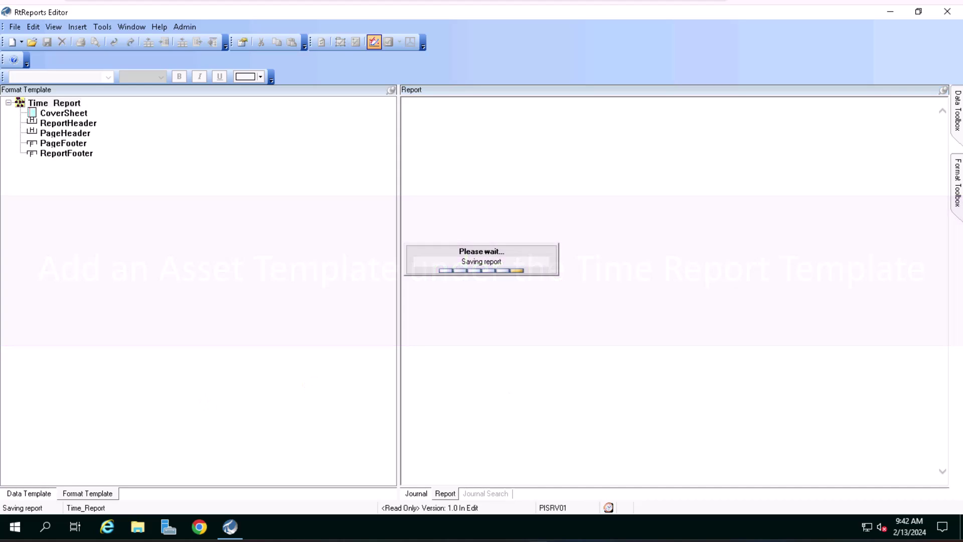
# - Under the data template's Time node, insert an asset context template using the RX element template
pyautogui.click(41, 496)
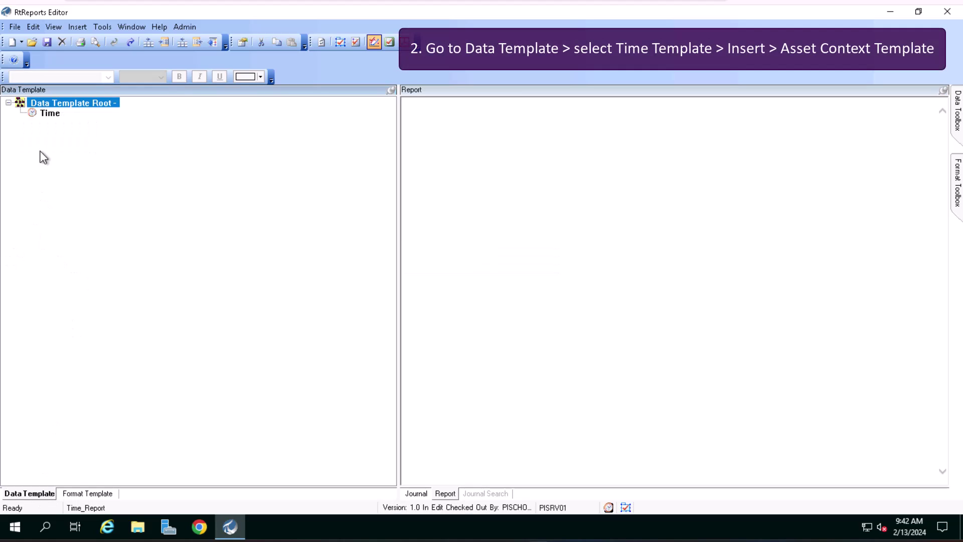
pyautogui.rightClick(54, 116)
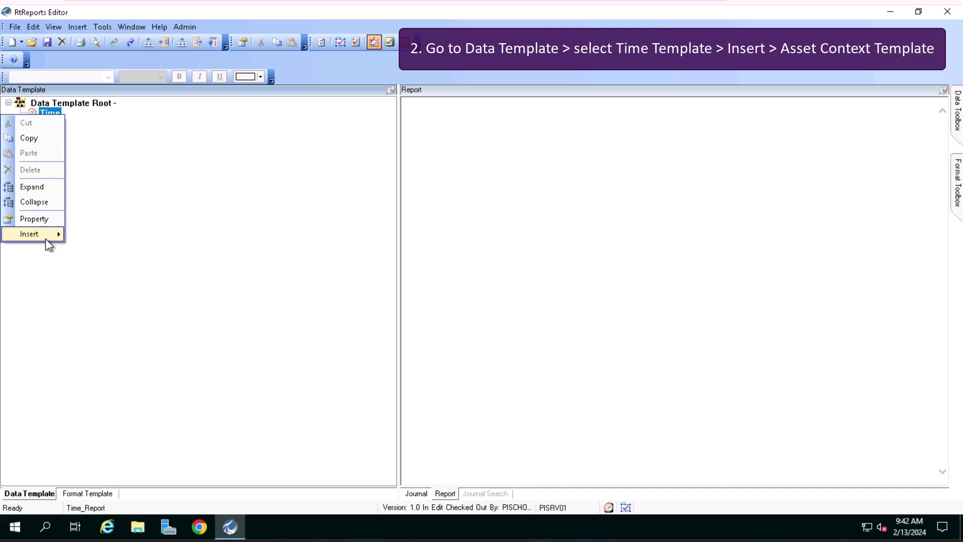
pyautogui.moveTo(31, 234)
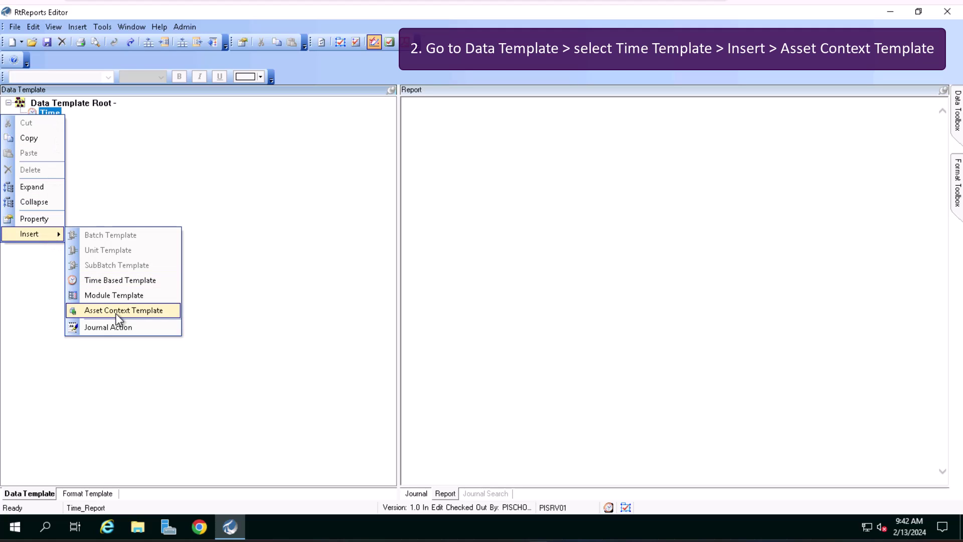
pyautogui.click(116, 315)
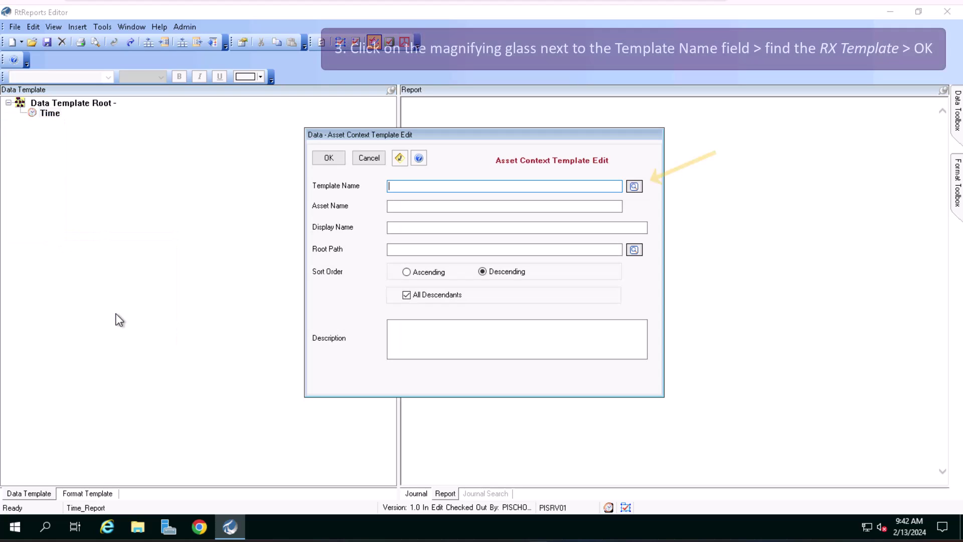
pyautogui.click(634, 187)
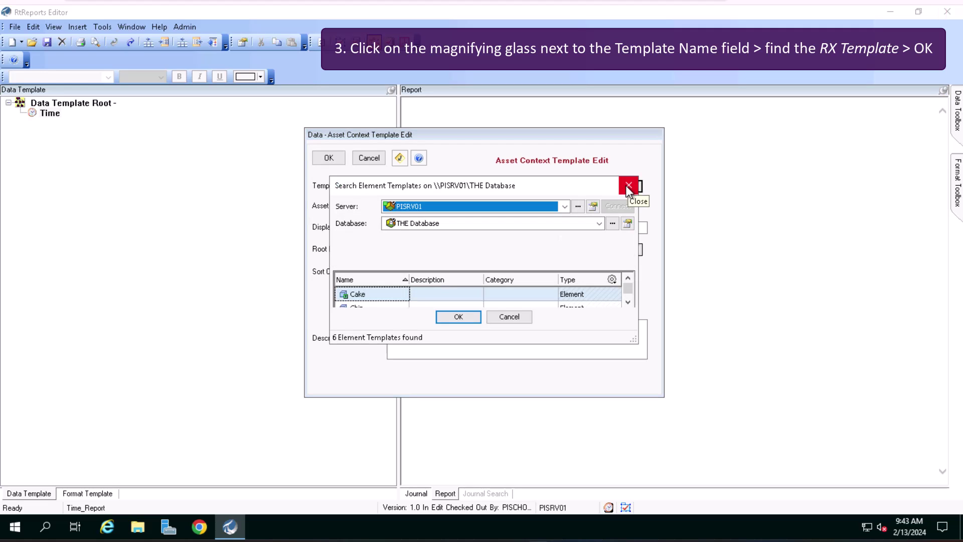
pyautogui.click(629, 302)
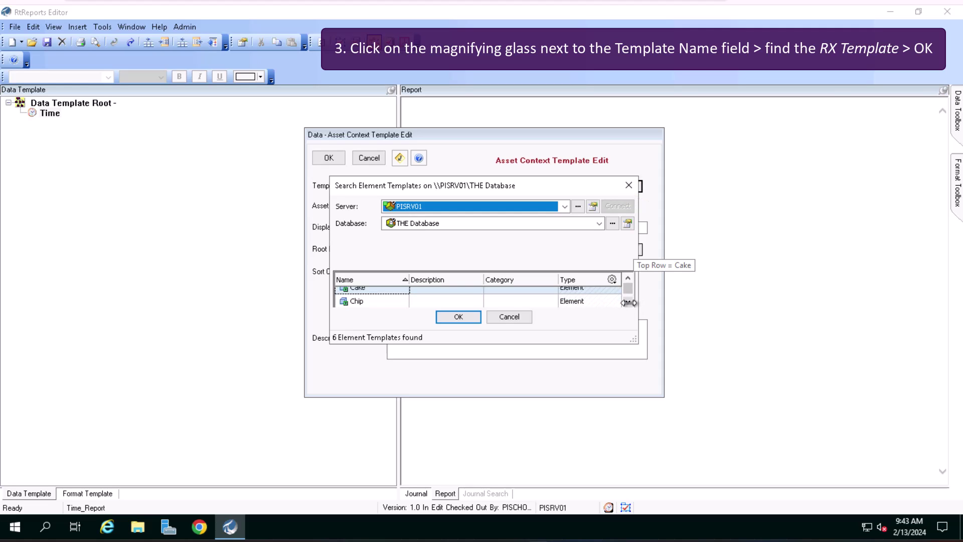
pyautogui.click(628, 303)
pyautogui.click(628, 302)
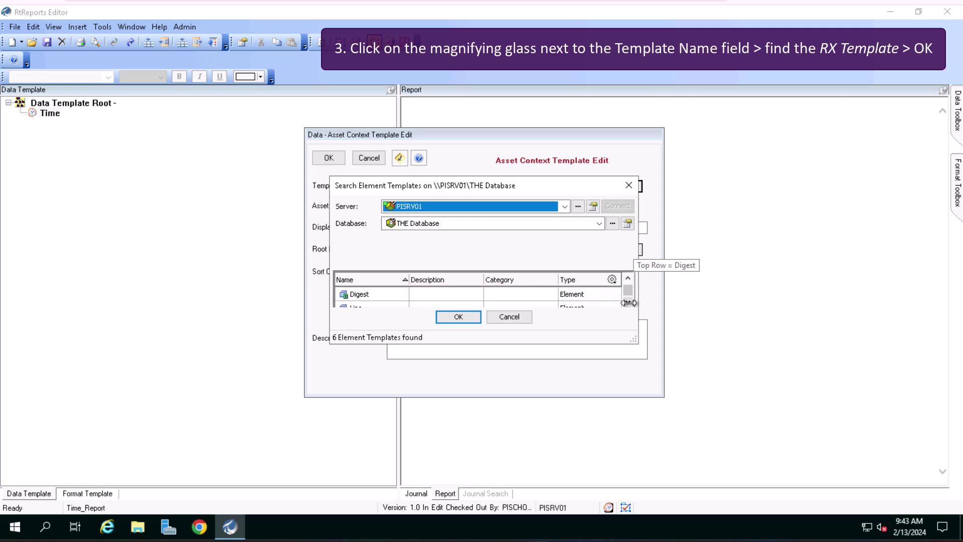
pyautogui.click(628, 303)
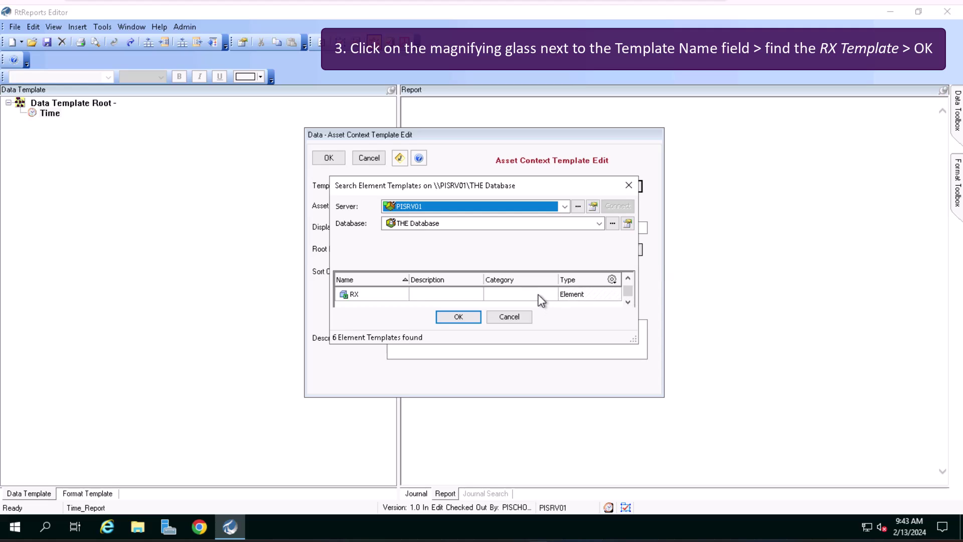
pyautogui.click(424, 295)
pyautogui.click(459, 317)
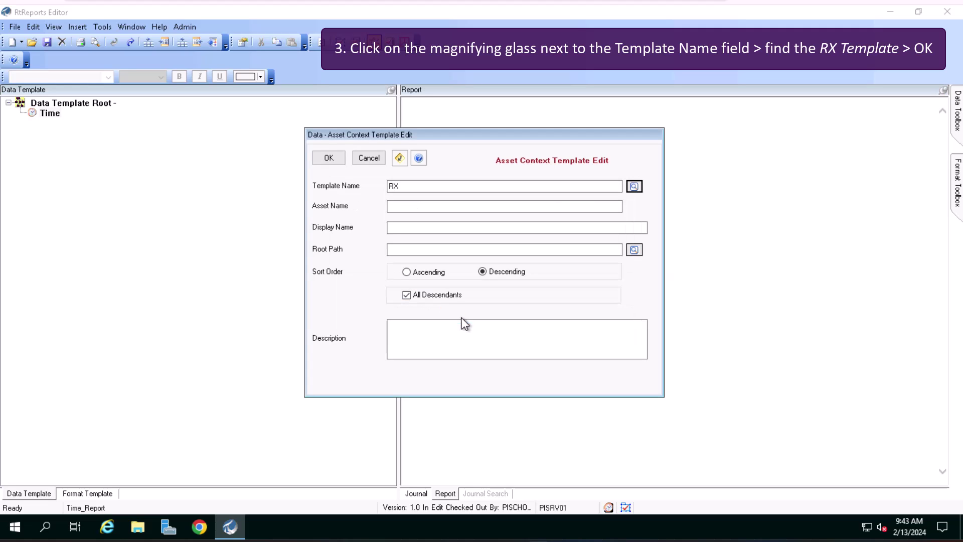
pyautogui.click(330, 157)
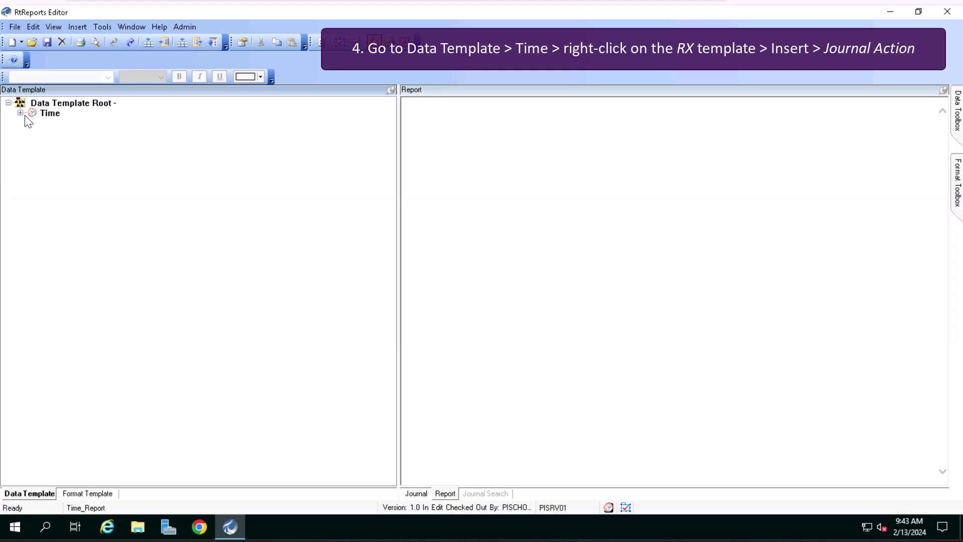
# - Insert a journal action named CompValue under the RX node
pyautogui.click(24, 114)
pyautogui.rightClick(55, 124)
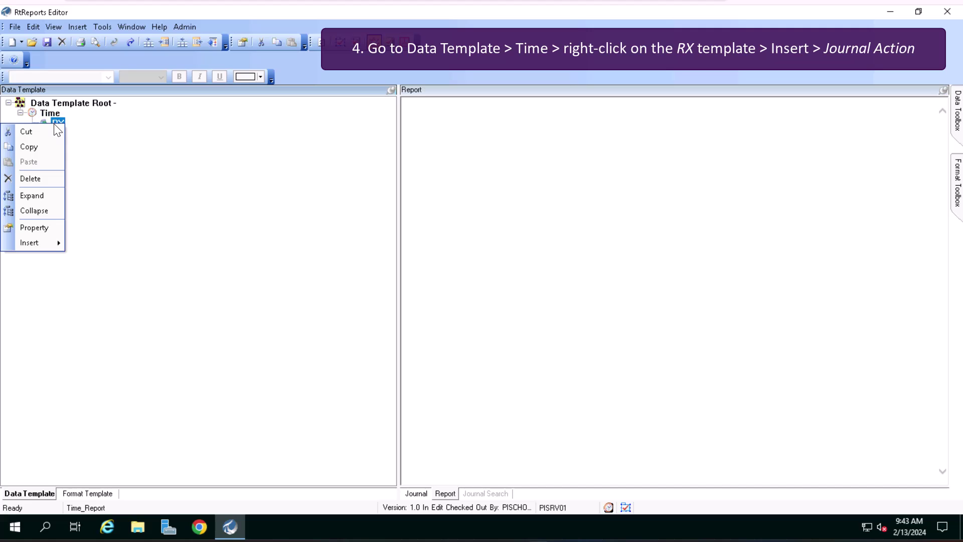
pyautogui.moveTo(30, 242)
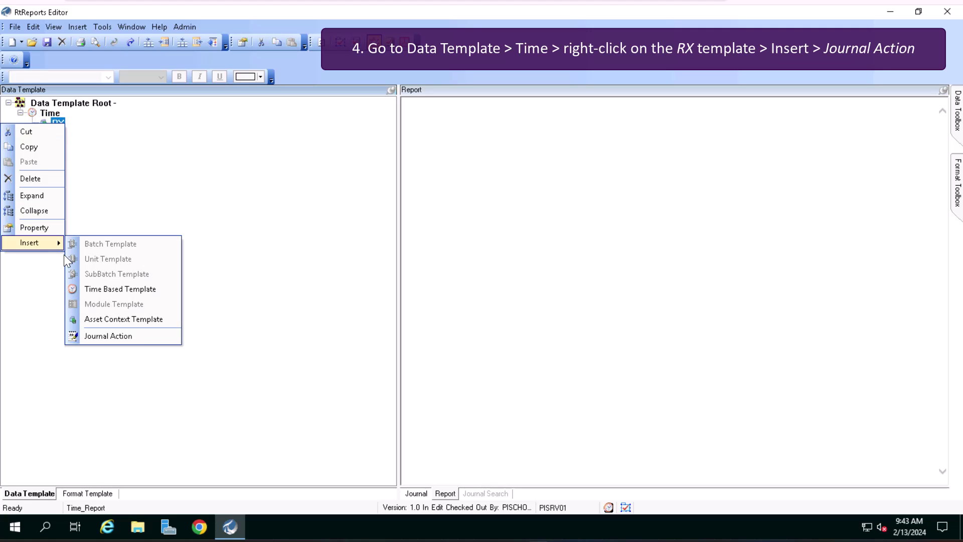
pyautogui.click(123, 337)
pyautogui.write('Com')
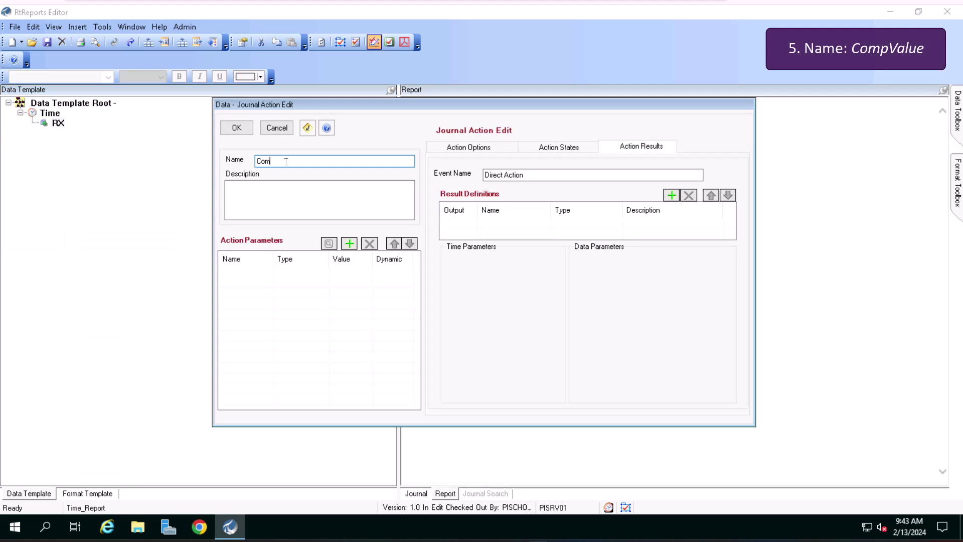
pyautogui.write('pVal')
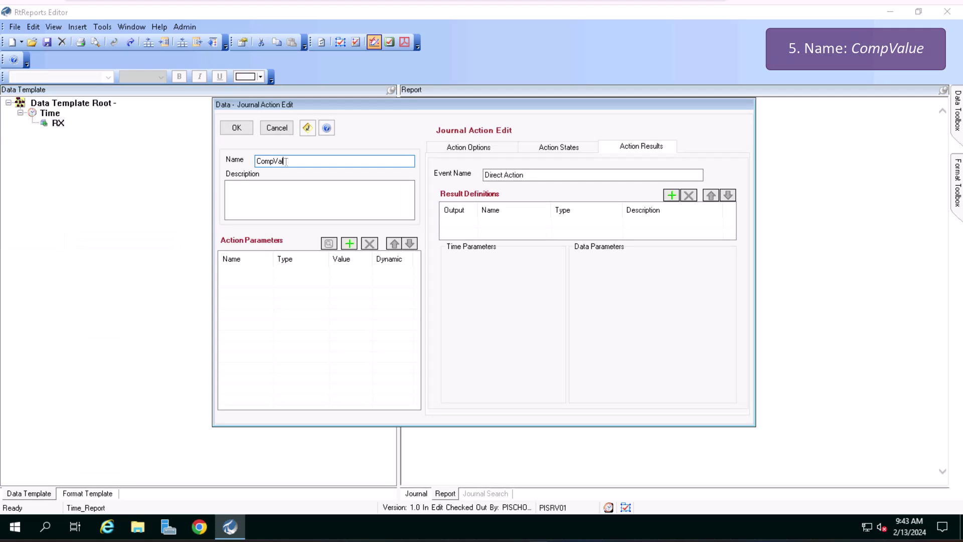
pyautogui.write('ue')
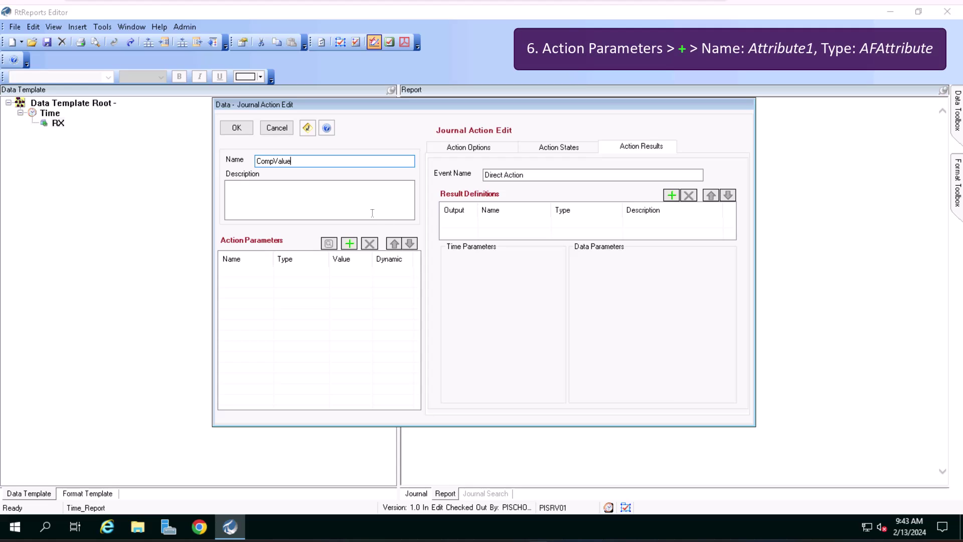
# - Add an action parameter named Attribute1 with type AFAttribute
pyautogui.click(350, 245)
pyautogui.click(258, 272)
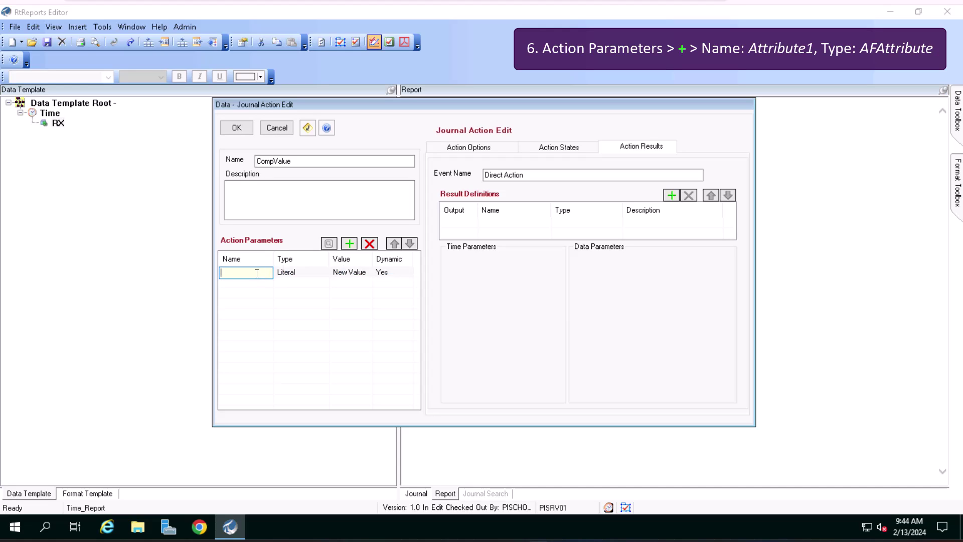
pyautogui.write('Att')
pyautogui.write('ribute1')
pyautogui.click(321, 272)
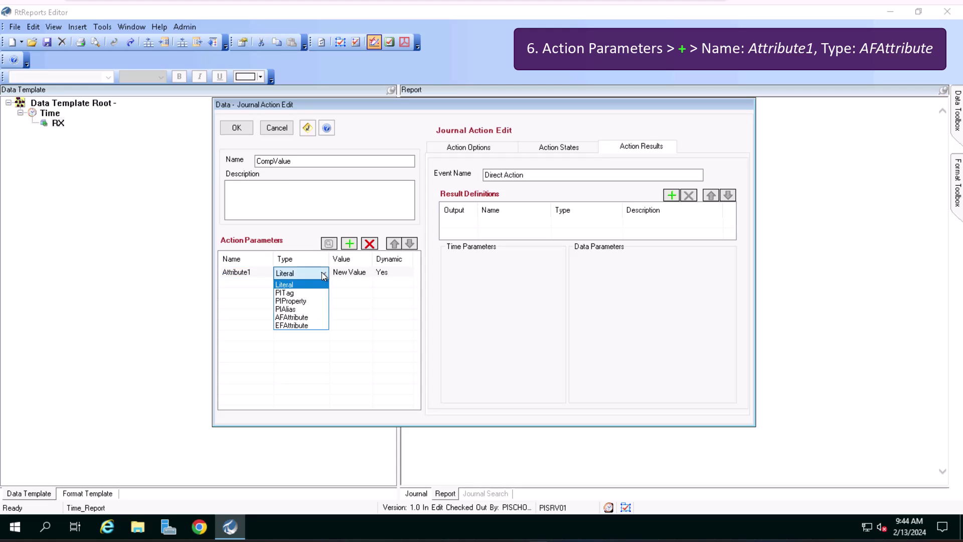
pyautogui.click(298, 317)
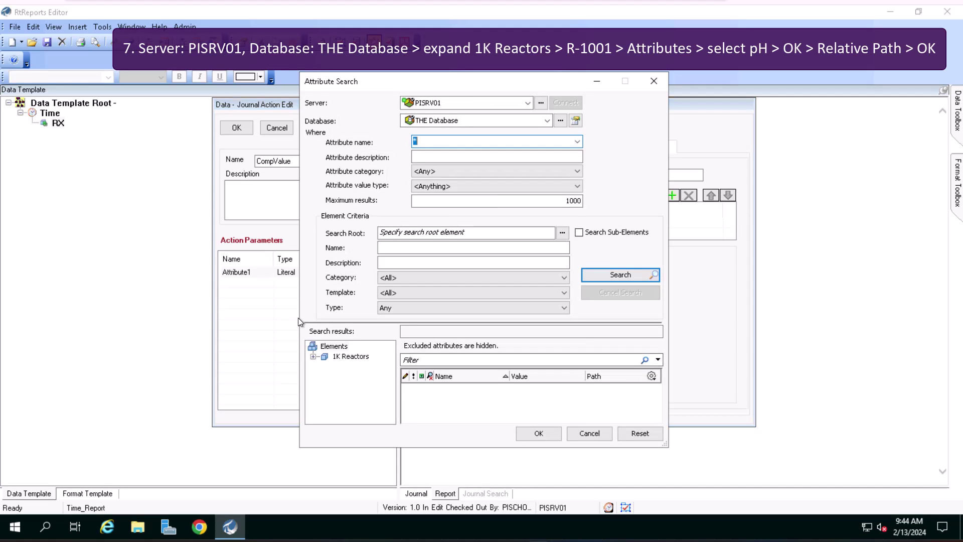
# - Select the pH attribute of 1K Reactors > R-1001 and keep it as a relative path
pyautogui.click(313, 357)
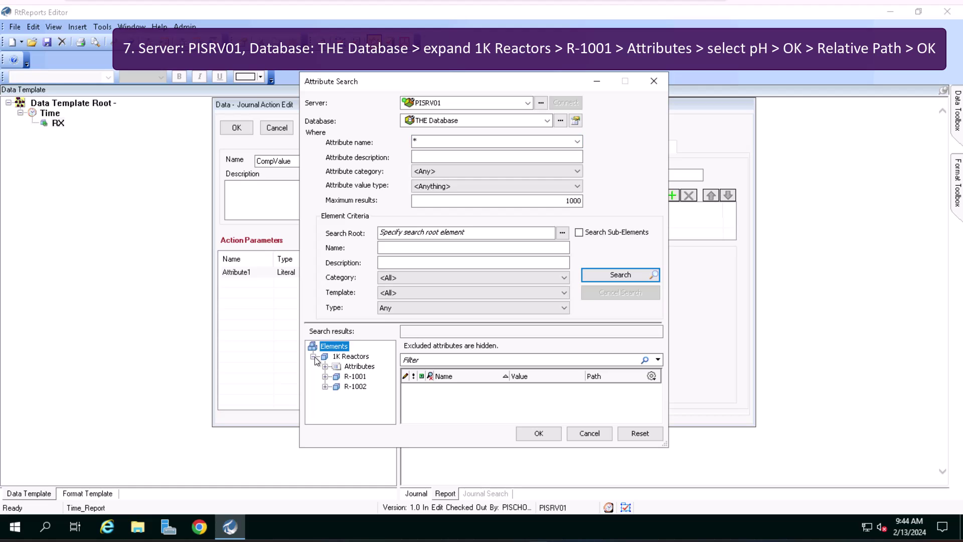
pyautogui.click(325, 376)
pyautogui.click(336, 387)
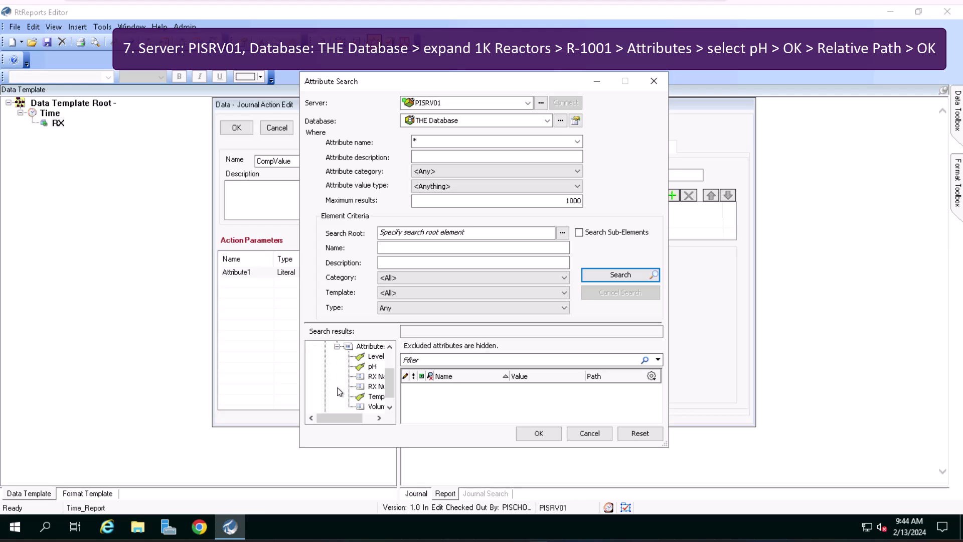
pyautogui.click(371, 368)
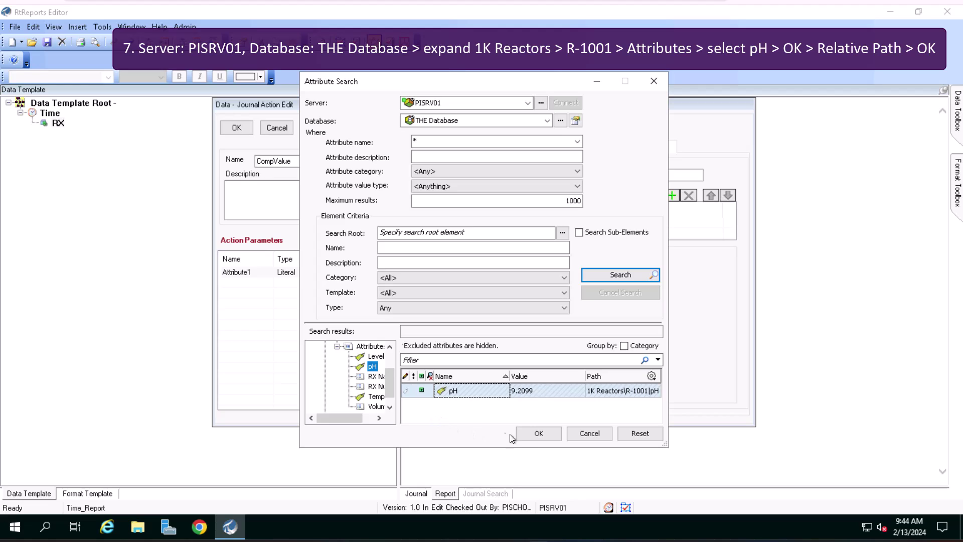
pyautogui.click(526, 434)
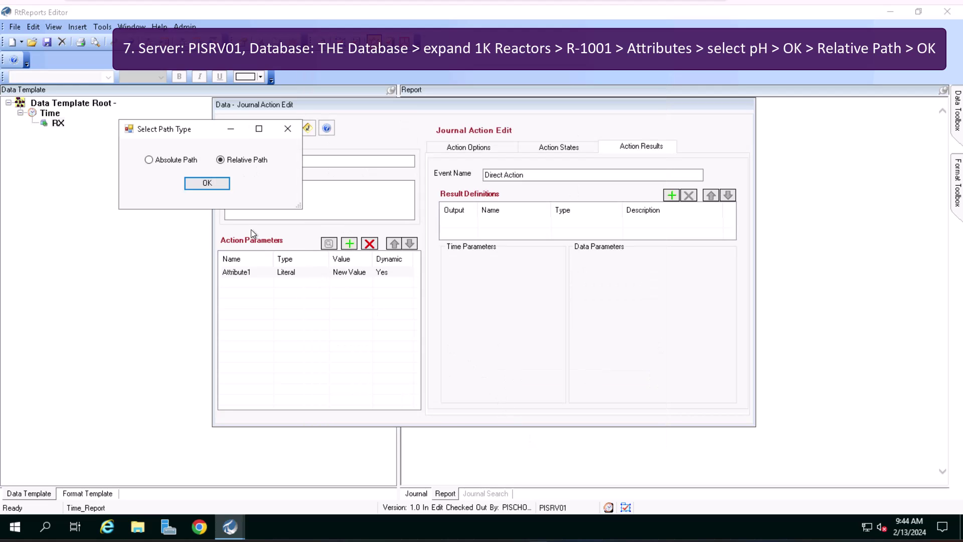
pyautogui.click(212, 188)
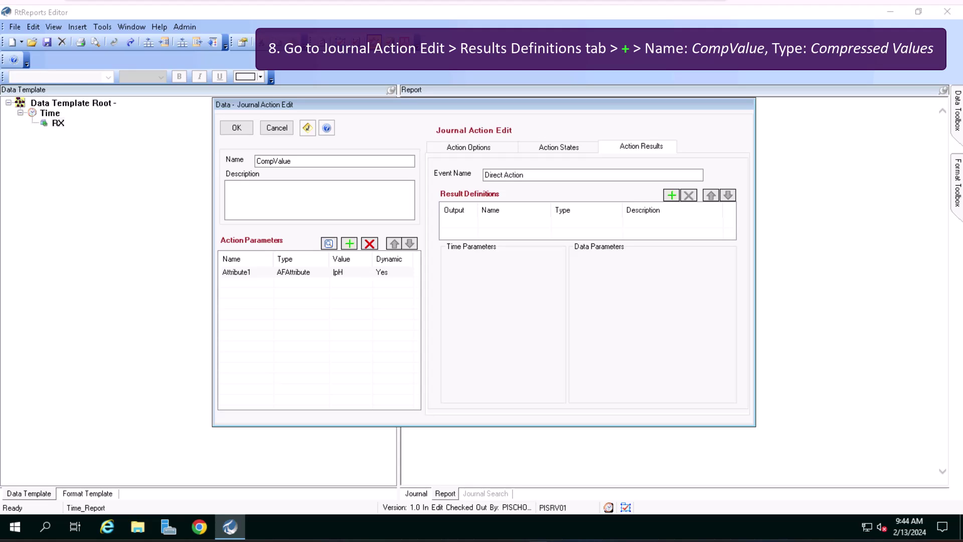
# - Add a CompValue Compressed Values result with Attribute1 as data source, and confirm the journal action
pyautogui.click(671, 197)
pyautogui.click(540, 224)
pyautogui.write('Co')
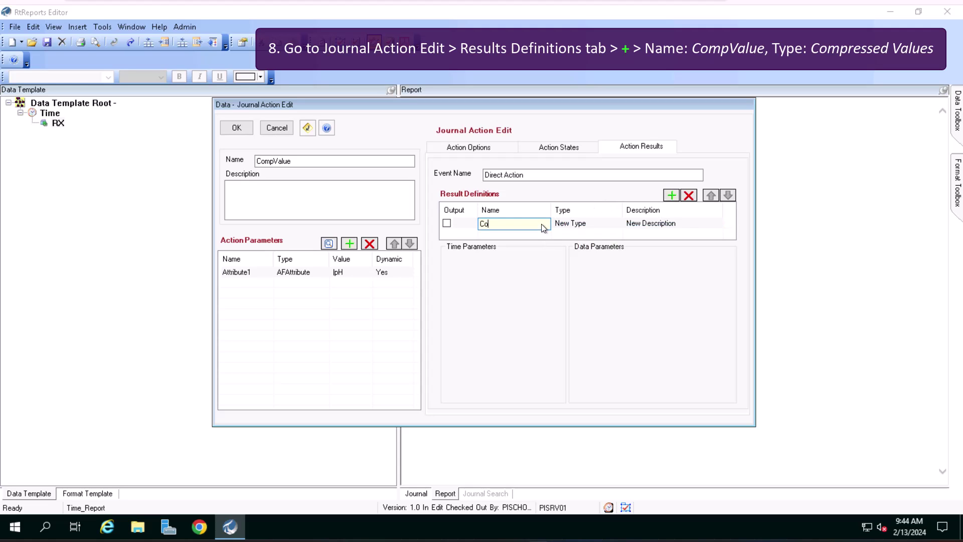
pyautogui.write('mpValue')
pyautogui.click(620, 228)
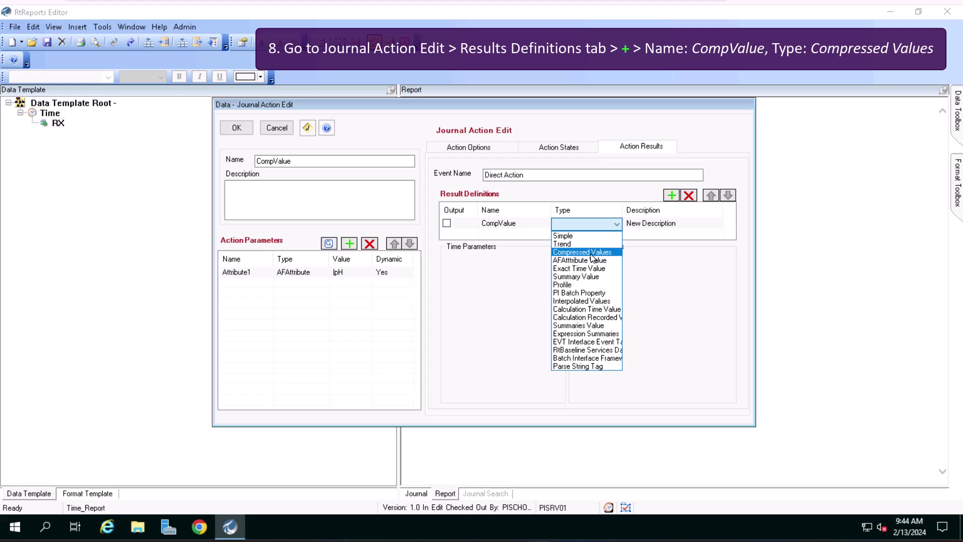
pyautogui.click(592, 253)
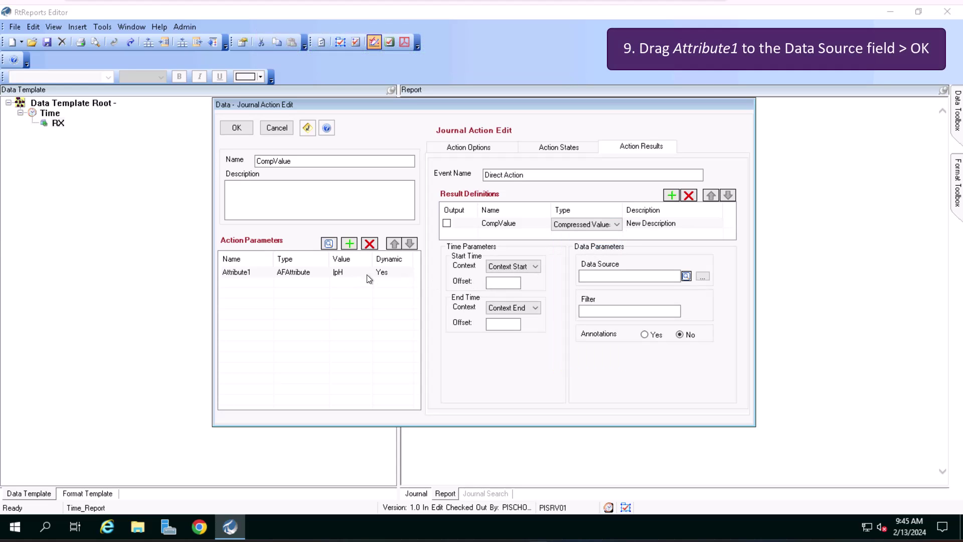
pyautogui.moveTo(366, 273); pyautogui.dragTo(593, 279)
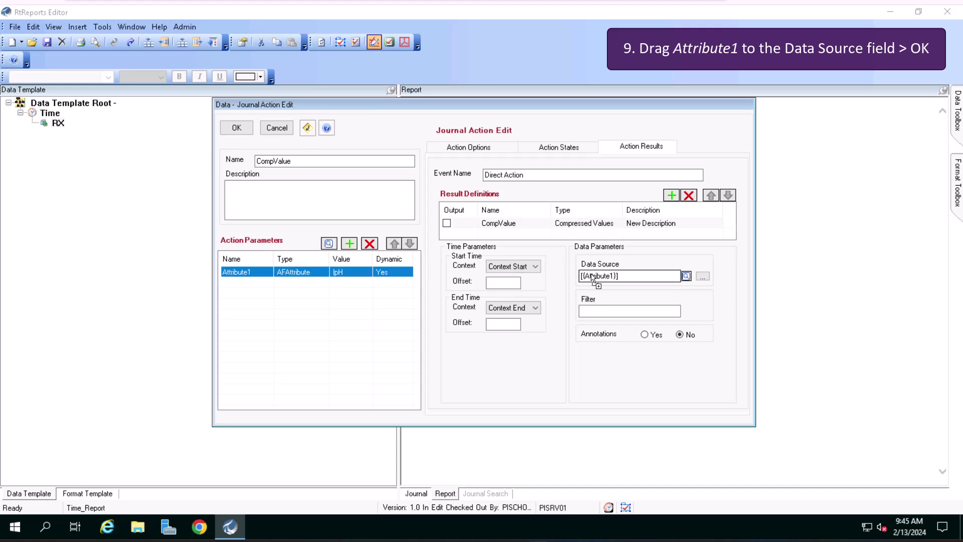
pyautogui.click(234, 128)
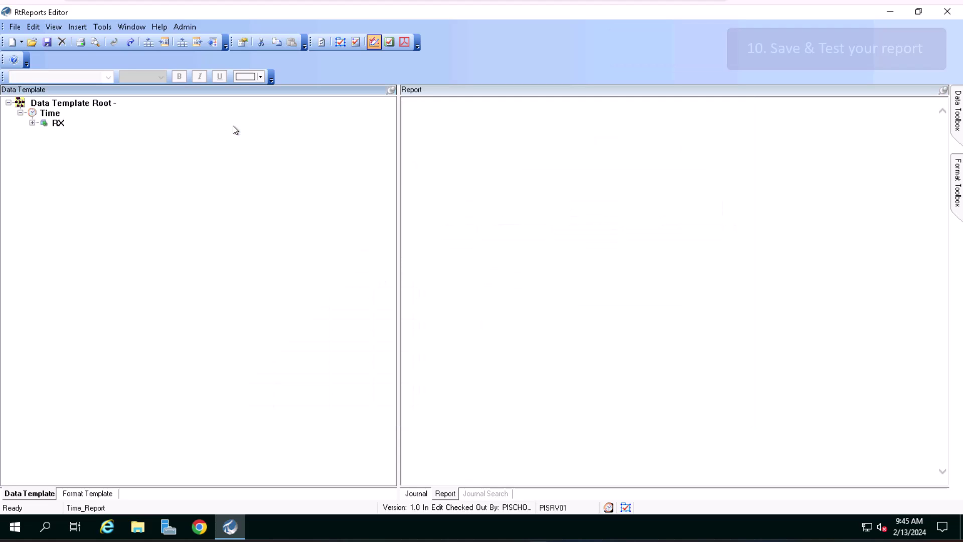
# - Save the Time_Report template and start a test report
pyautogui.click(46, 43)
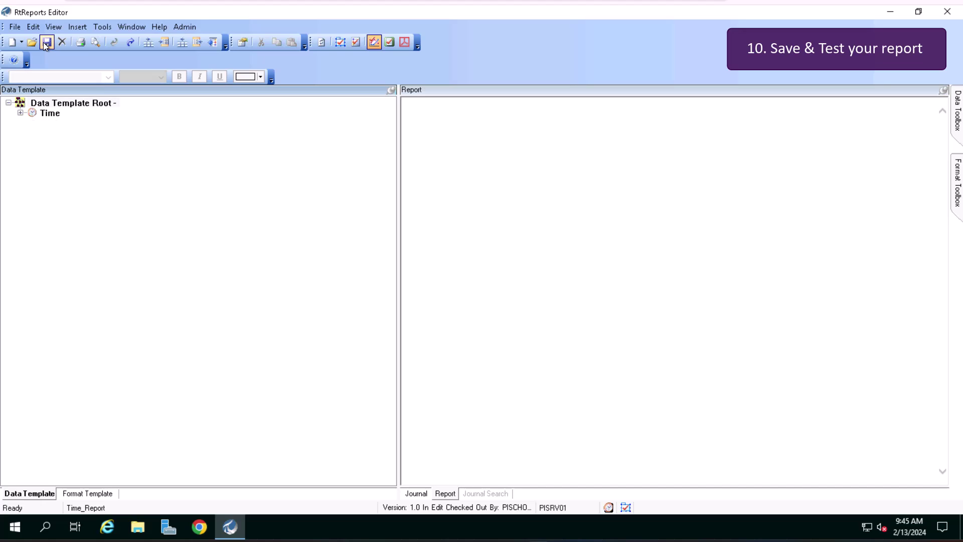
pyautogui.click(55, 28)
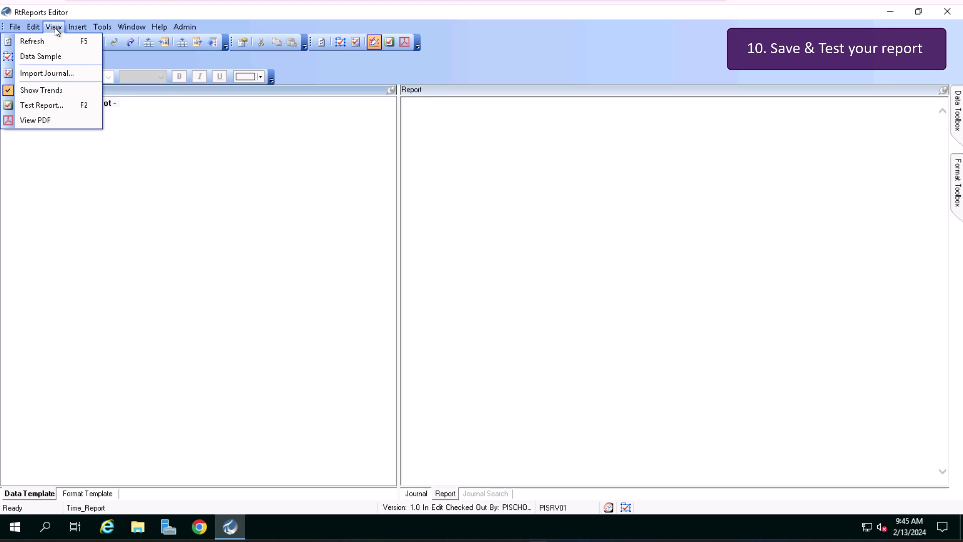
pyautogui.click(47, 104)
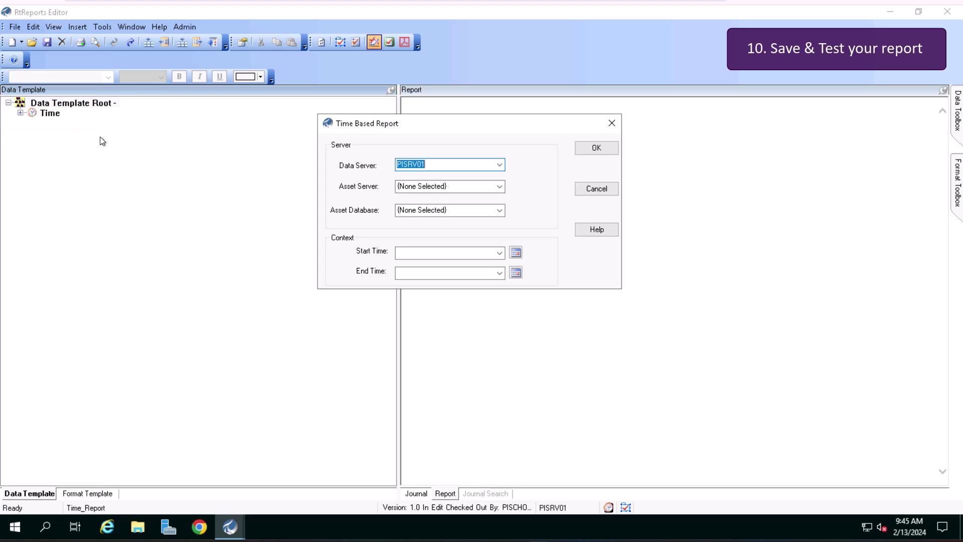
# - Run the test report on PISRV01, THE Database, from *-1h to *
pyautogui.click(502, 186)
pyautogui.click(481, 206)
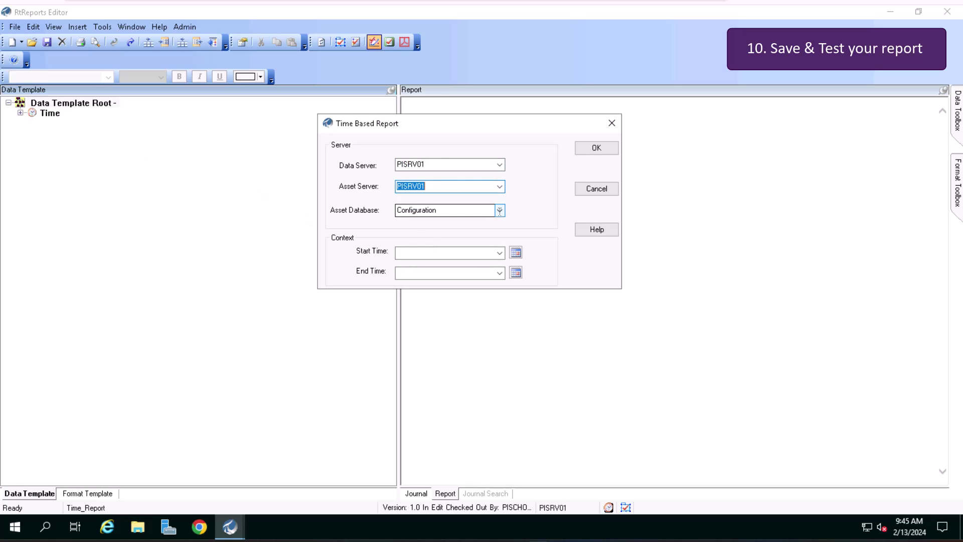
pyautogui.click(499, 211)
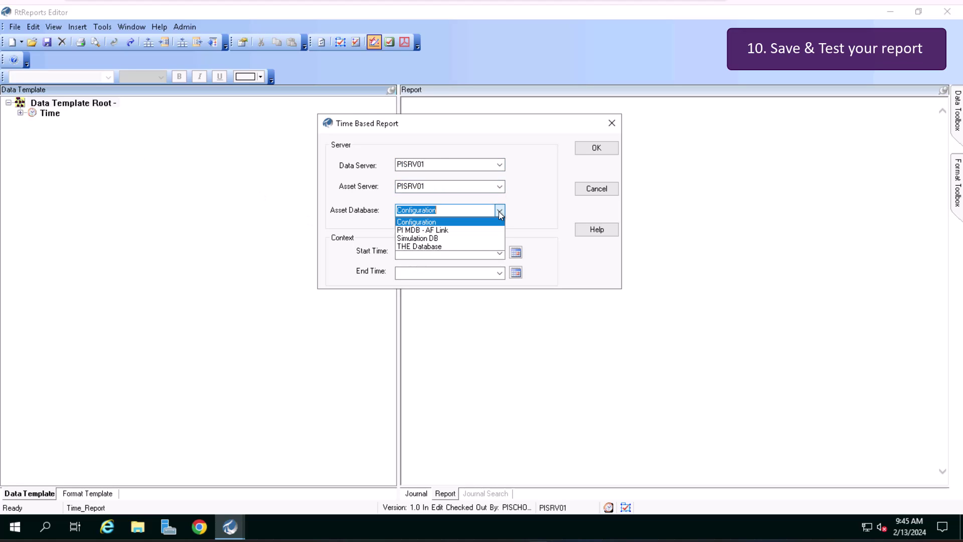
pyautogui.click(460, 247)
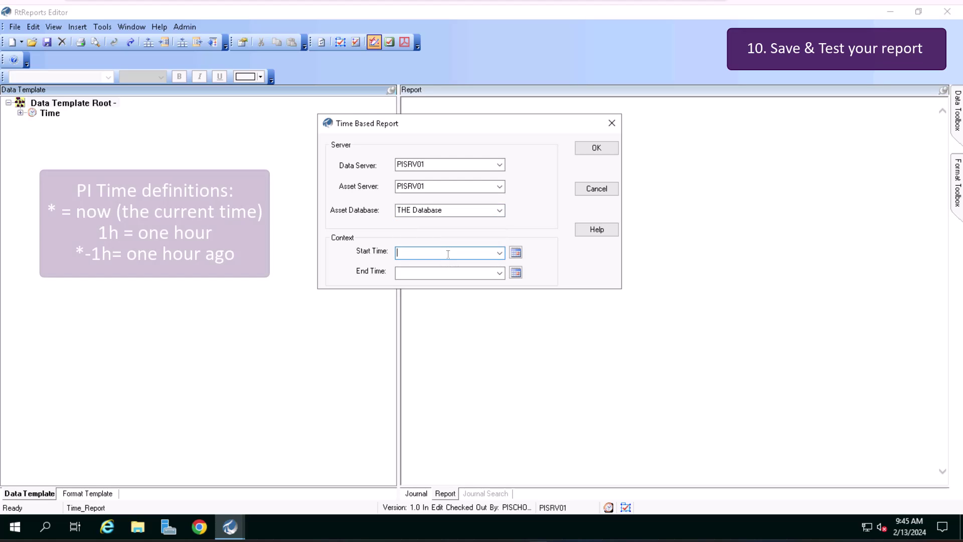
pyautogui.write('*-1H')
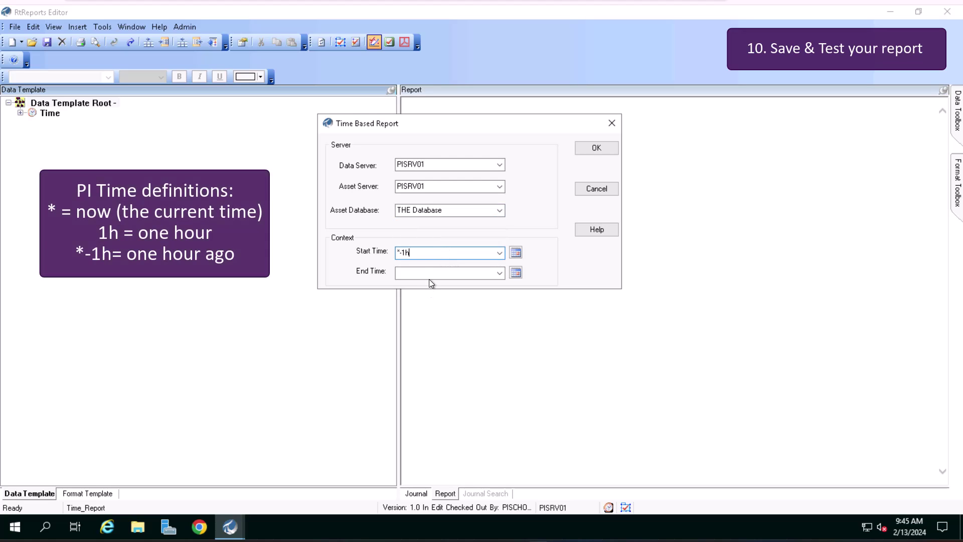
pyautogui.click(430, 275)
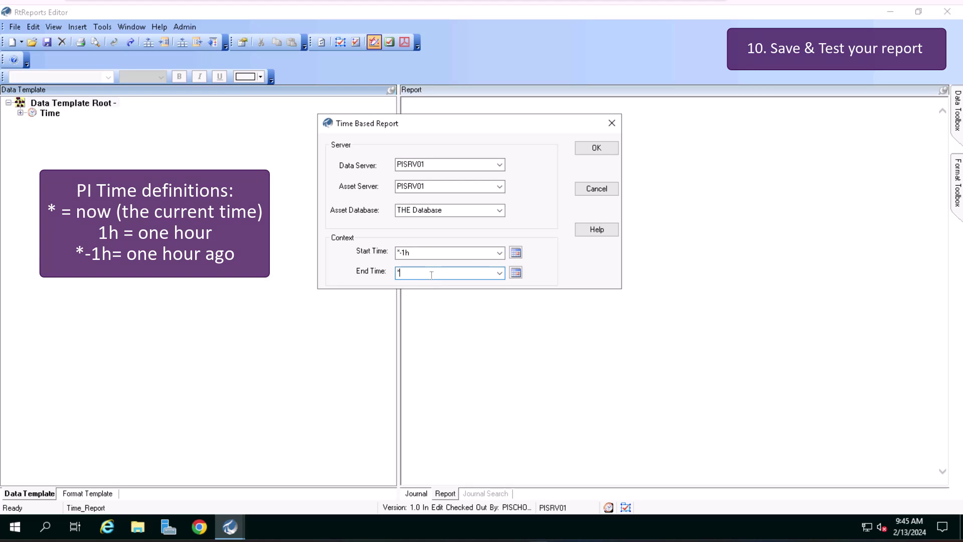
pyautogui.click(609, 147)
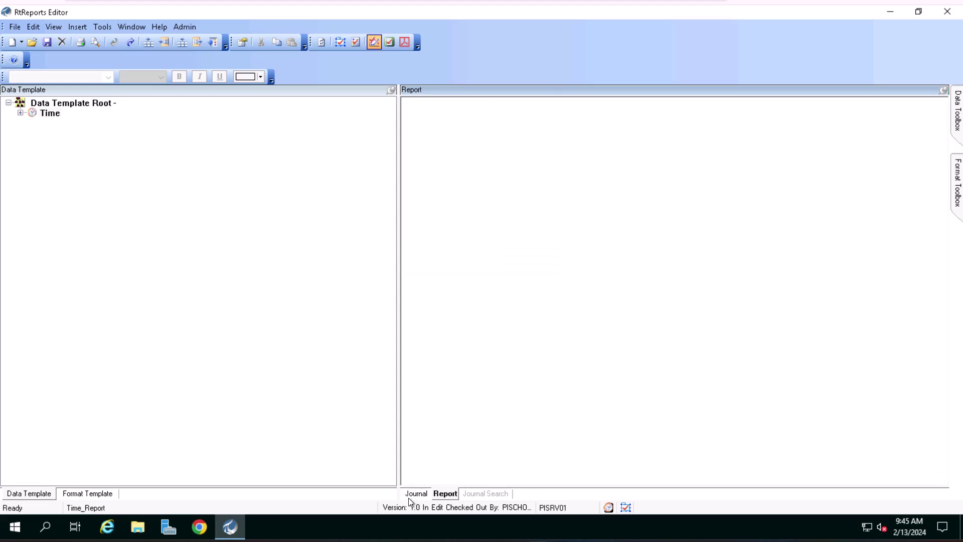
# - Inspect R-1002's CompValue journal event in the data journal, then switch to the Format Template tab
pyautogui.click(432, 183)
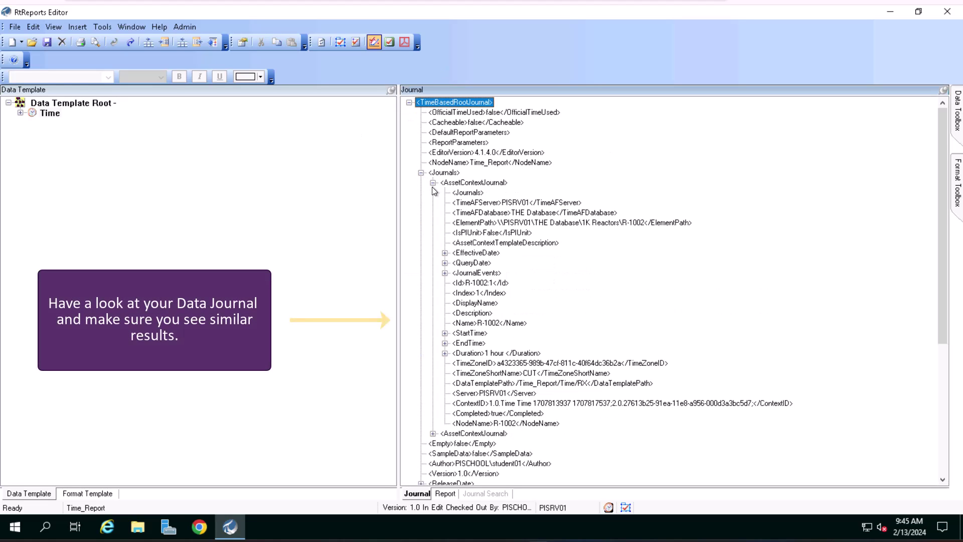
pyautogui.click(456, 283)
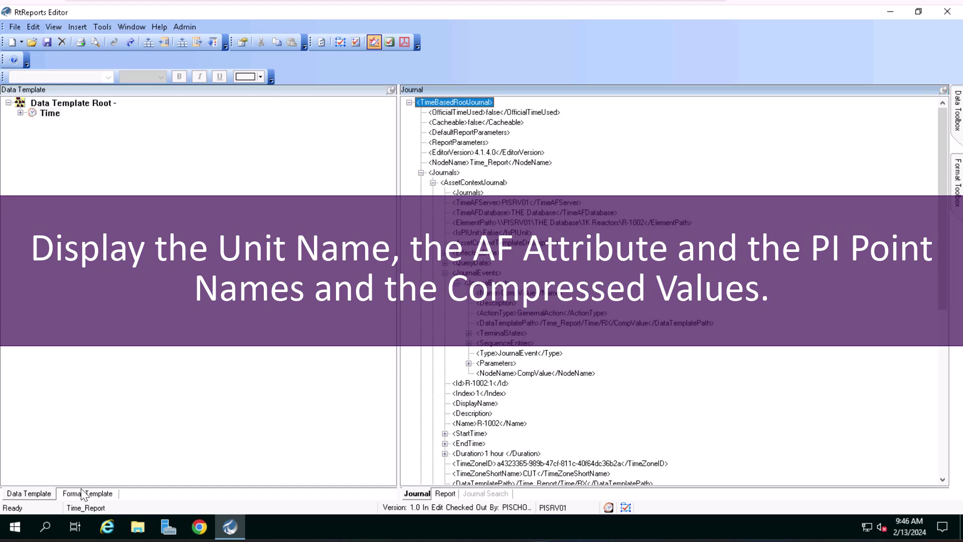
pyautogui.click(82, 494)
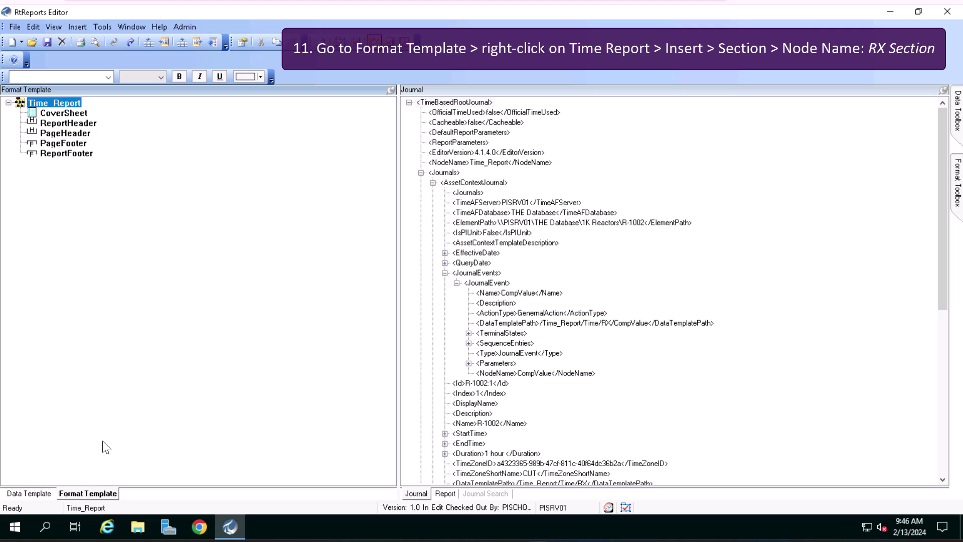
# - Insert an RX Section into Time_Report that iterates over AssetContextJournal
pyautogui.rightClick(73, 110)
pyautogui.moveTo(35, 224)
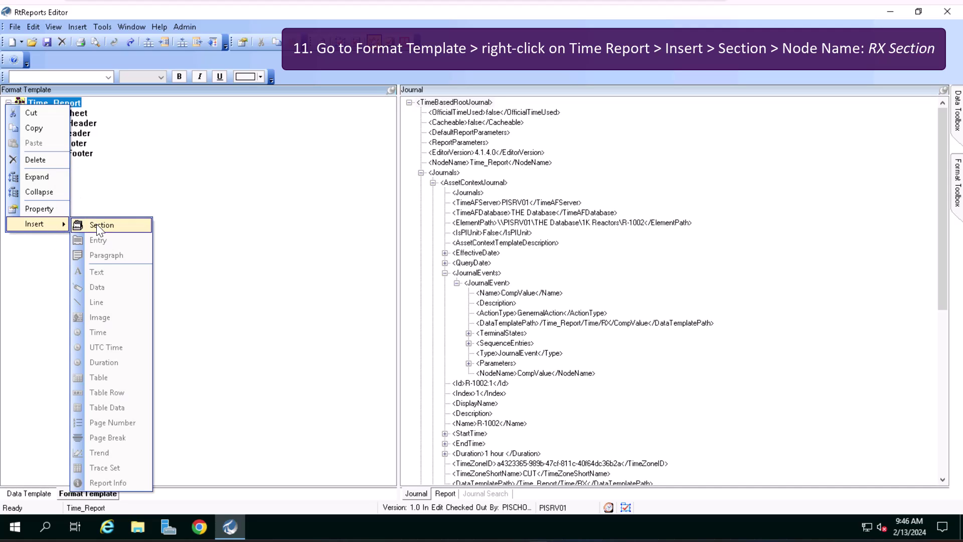
pyautogui.click(99, 225)
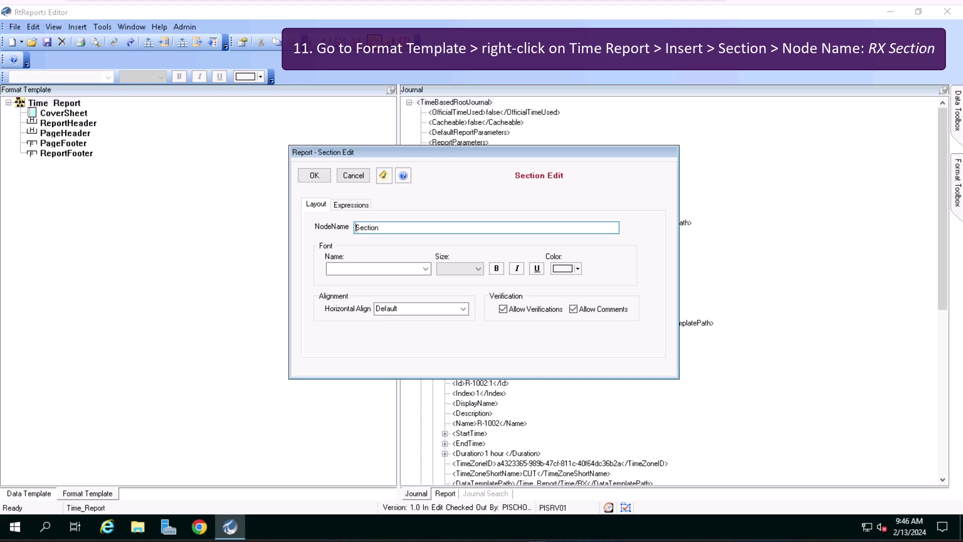
pyautogui.write('RX')
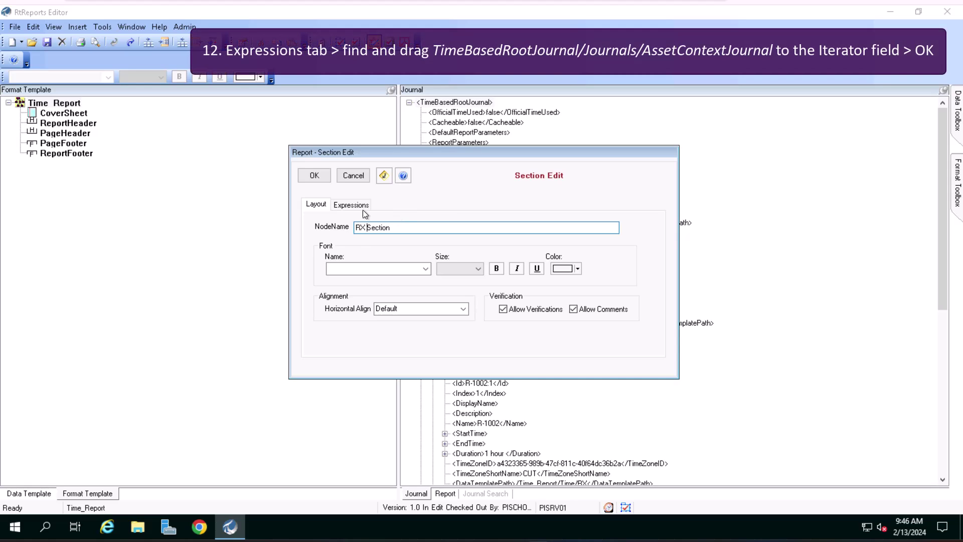
pyautogui.click(352, 204)
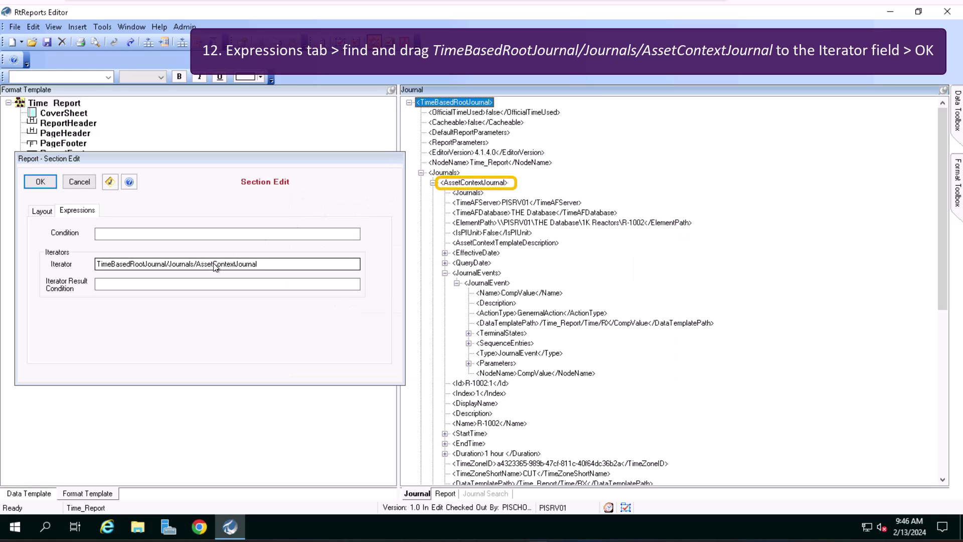
pyautogui.click(205, 282)
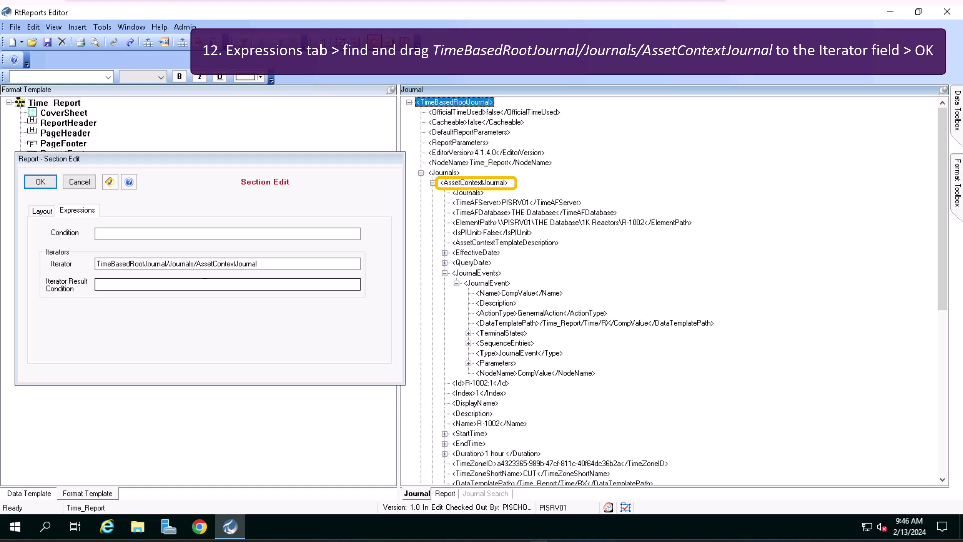
pyautogui.click(44, 183)
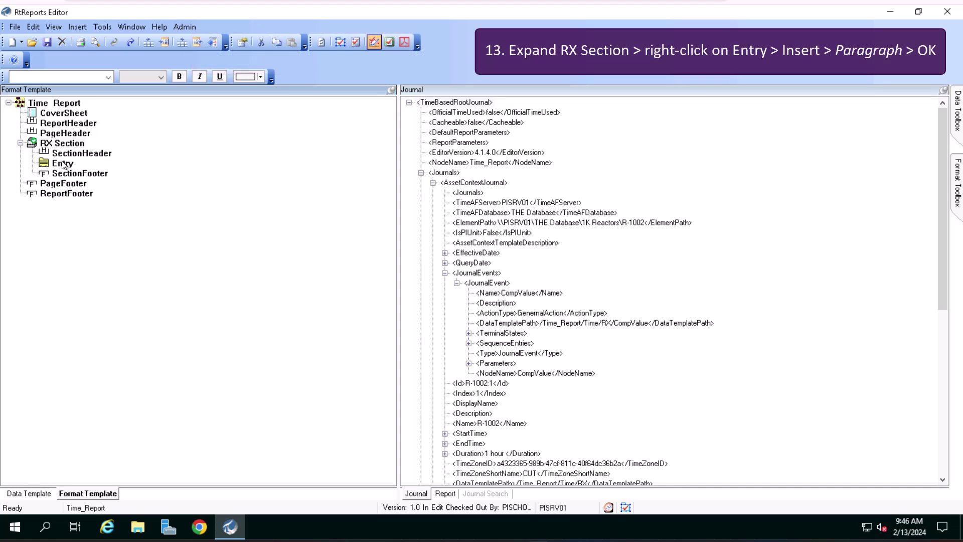
# - Add a paragraph under Entry containing the text label "Unit Name:"
pyautogui.rightClick(63, 163)
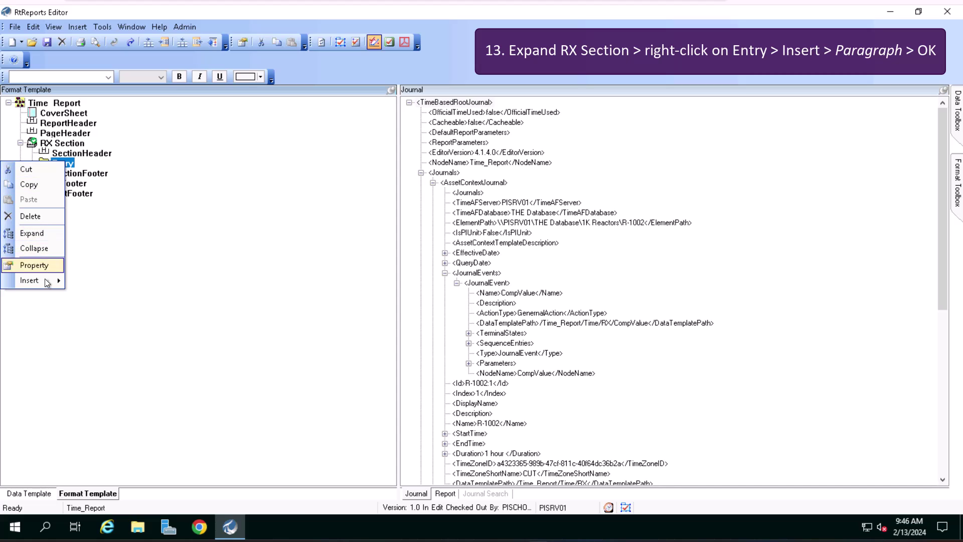
pyautogui.moveTo(30, 280)
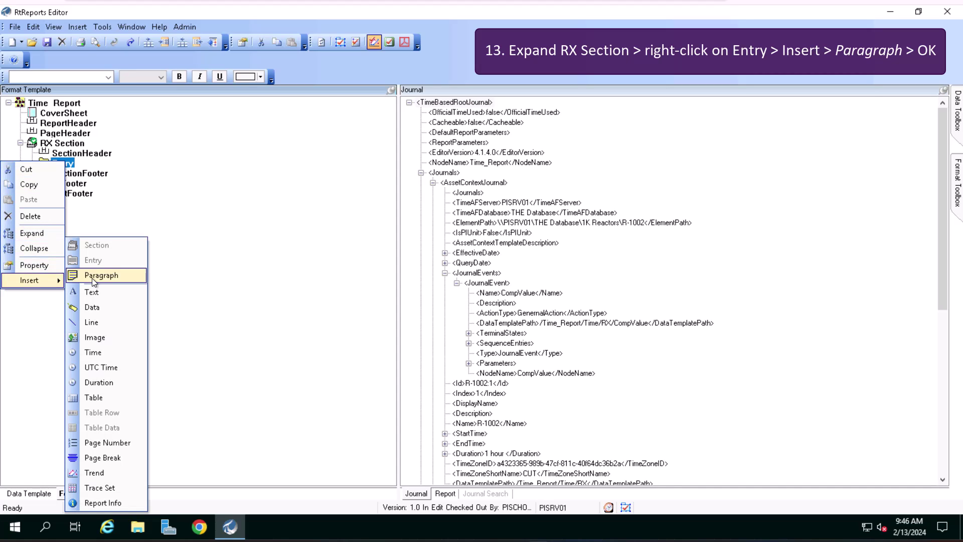
pyautogui.click(91, 278)
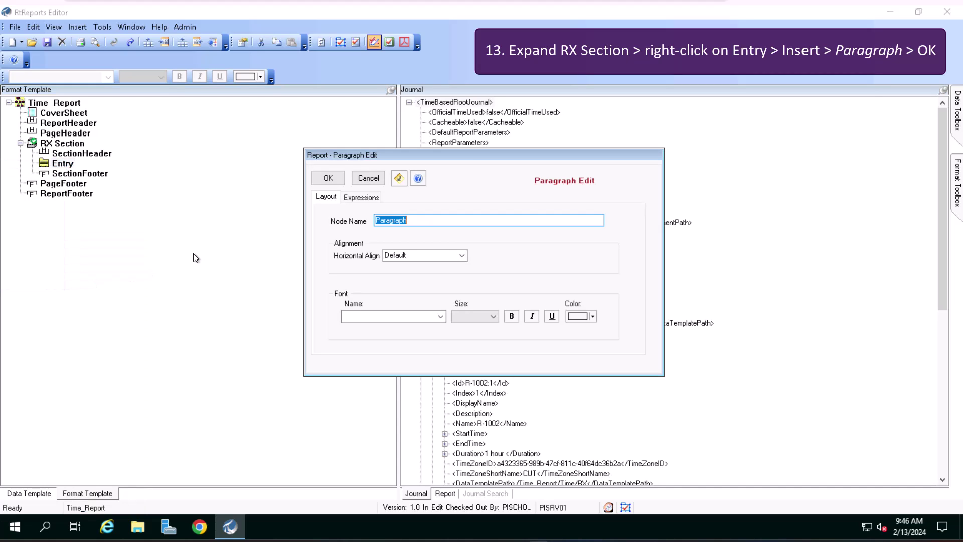
pyautogui.click(328, 180)
pyautogui.rightClick(92, 176)
pyautogui.moveTo(56, 294)
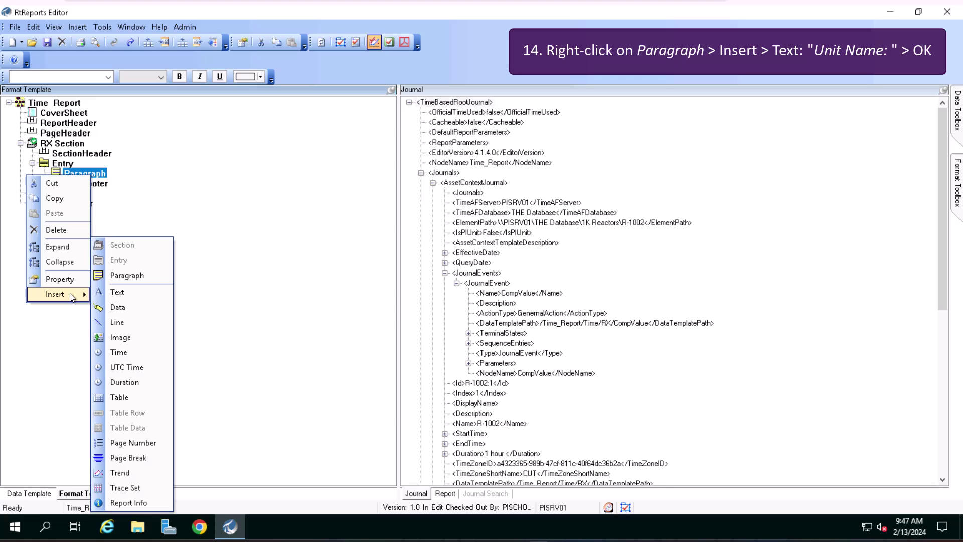
pyautogui.click(126, 292)
pyautogui.write('Unit Name:')
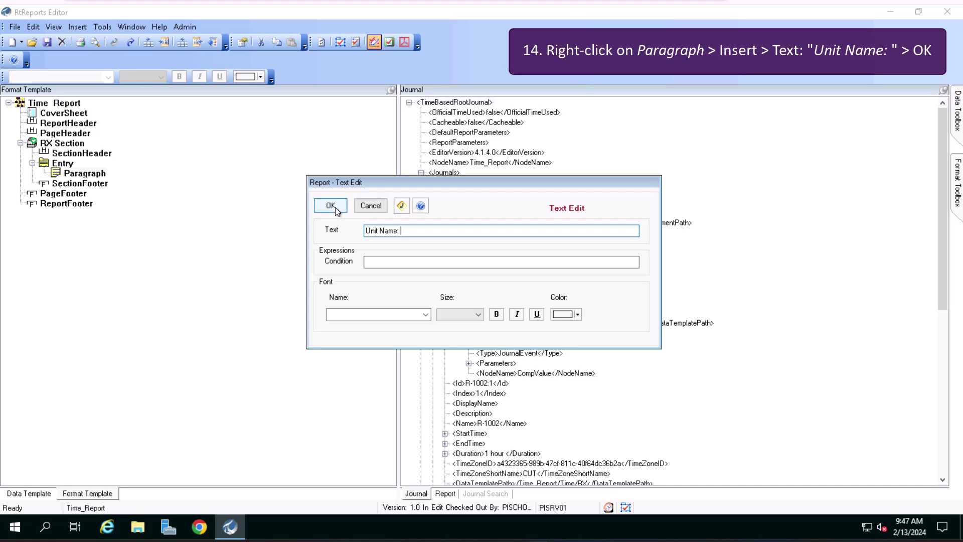
pyautogui.click(330, 206)
# - Insert a data item into the paragraph sourced from the unit's <Name>
pyautogui.rightClick(86, 173)
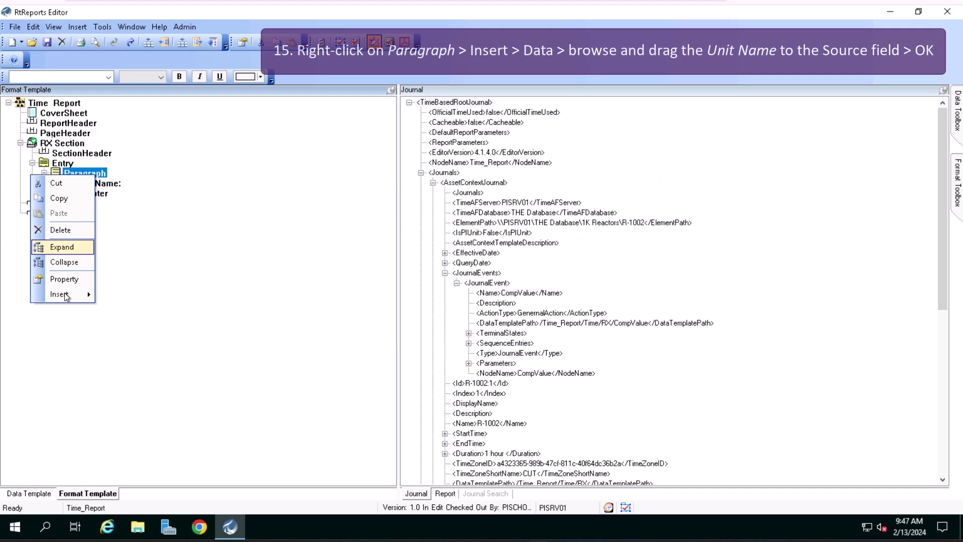
pyautogui.moveTo(60, 293)
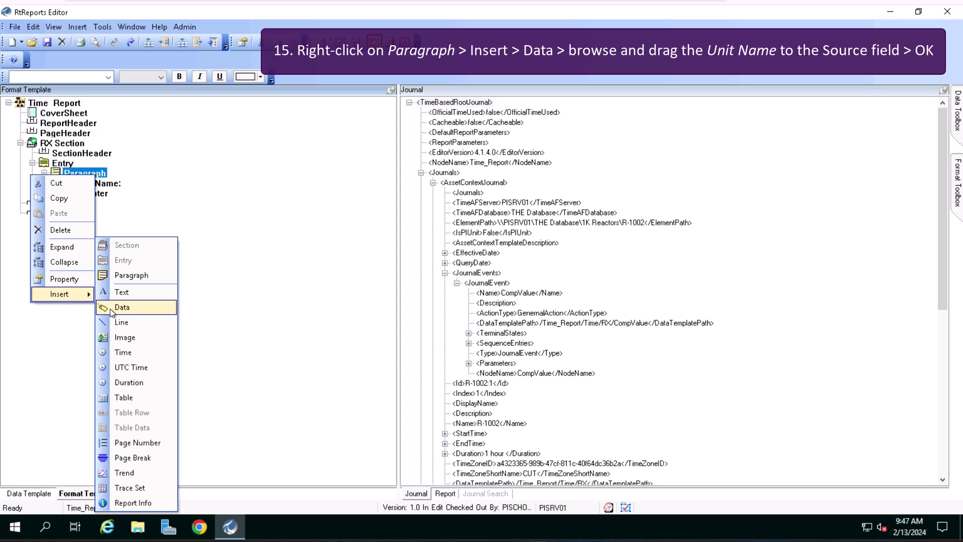
pyautogui.click(110, 308)
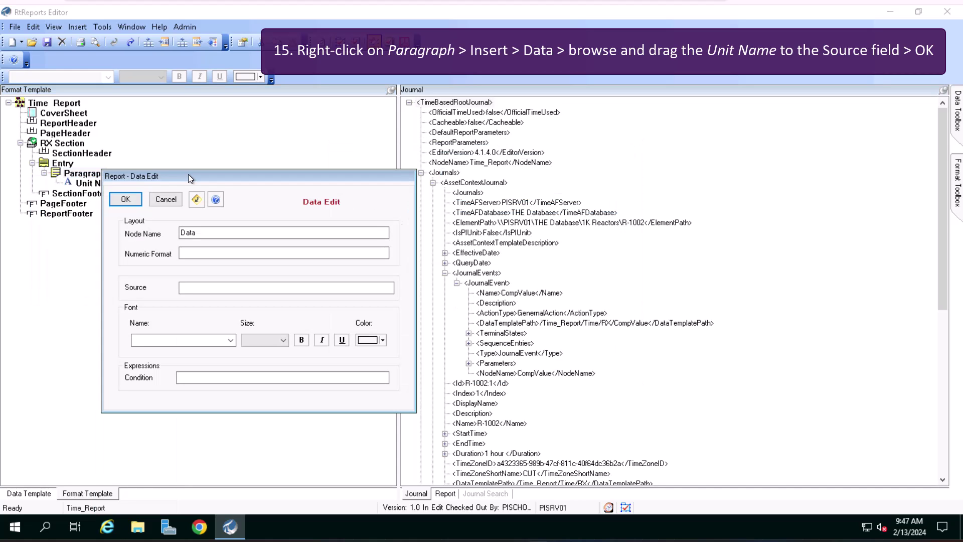
pyautogui.moveTo(489, 423); pyautogui.dragTo(256, 287)
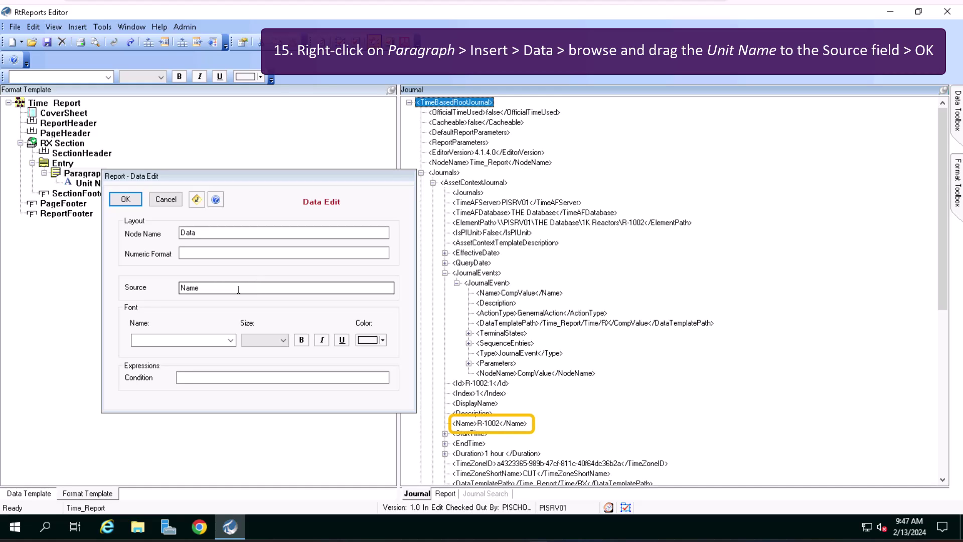
# - Confirm the unit name data item and add a trace set table named pH Measurements Table under Entry
pyautogui.click(126, 199)
pyautogui.rightClick(63, 163)
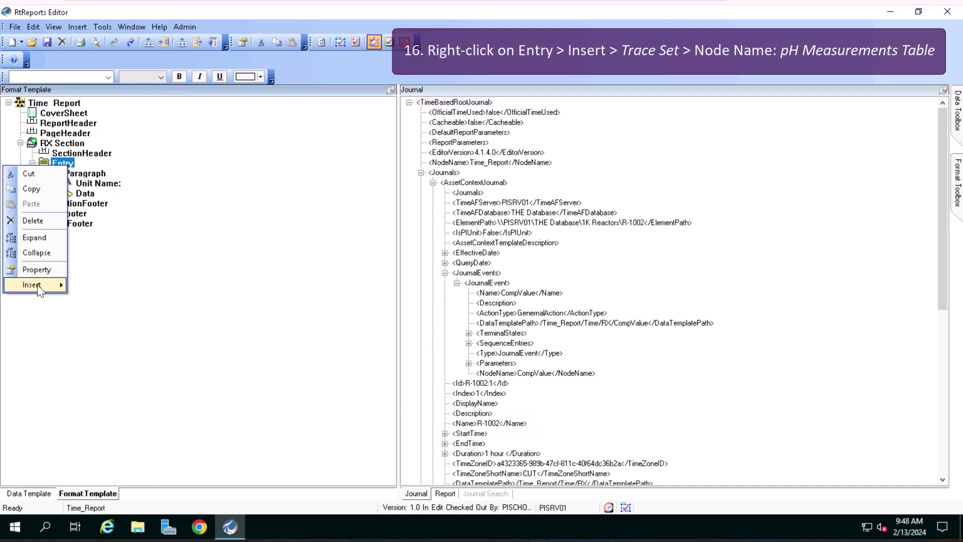
pyautogui.moveTo(33, 285)
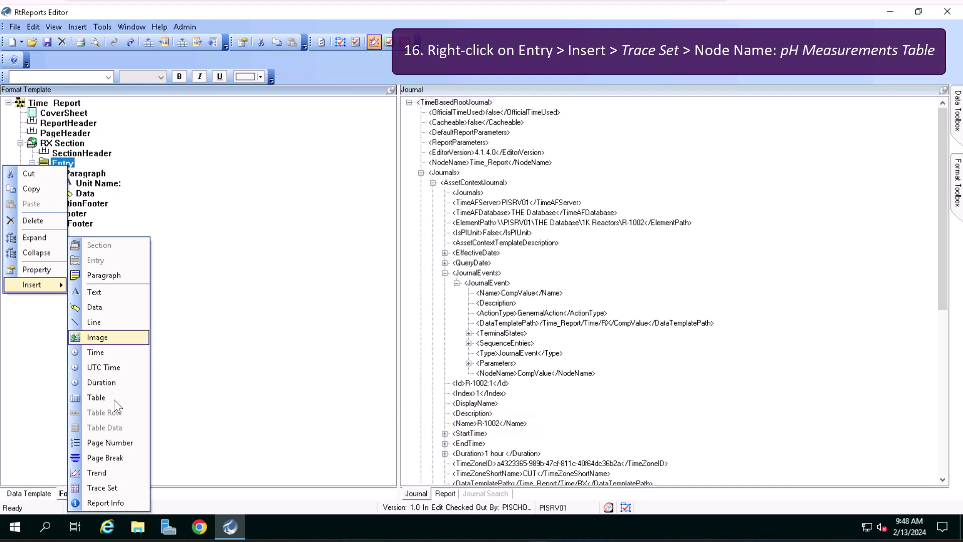
pyautogui.click(116, 489)
pyautogui.write('pH Meas')
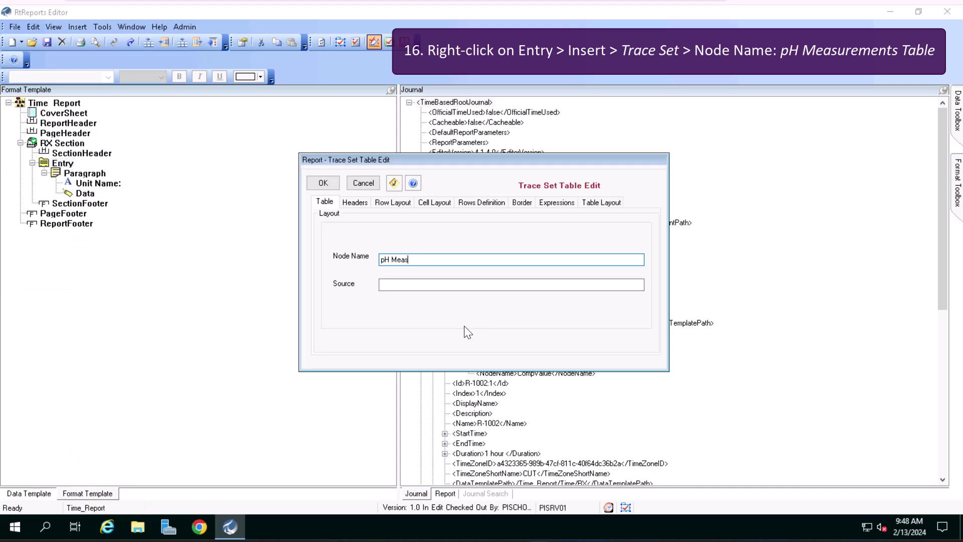
pyautogui.write('urements Table')
# - Set the table's source to the CompValue.Tag TraceSet from the journal
pyautogui.moveTo(544, 156); pyautogui.dragTo(258, 152)
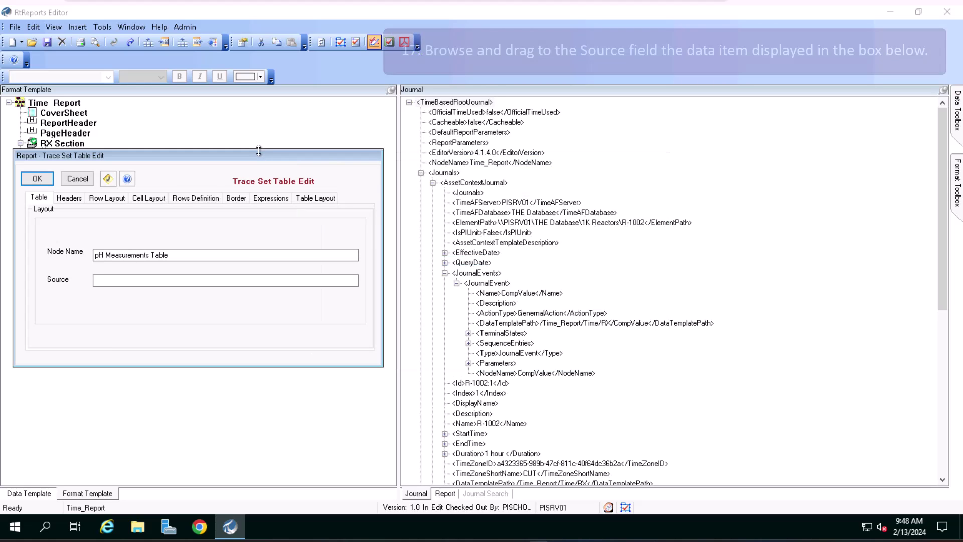
pyautogui.click(469, 334)
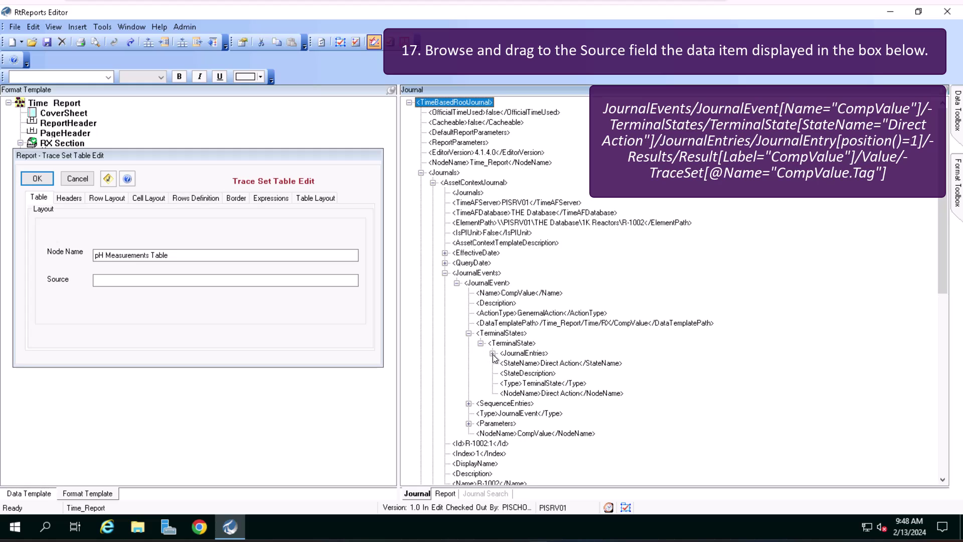
pyautogui.click(493, 354)
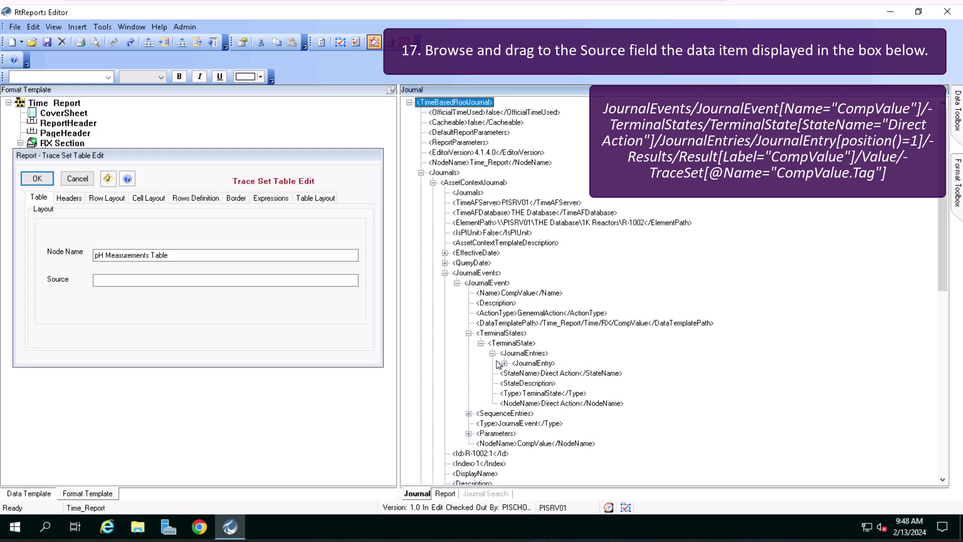
pyautogui.click(505, 363)
pyautogui.click(517, 373)
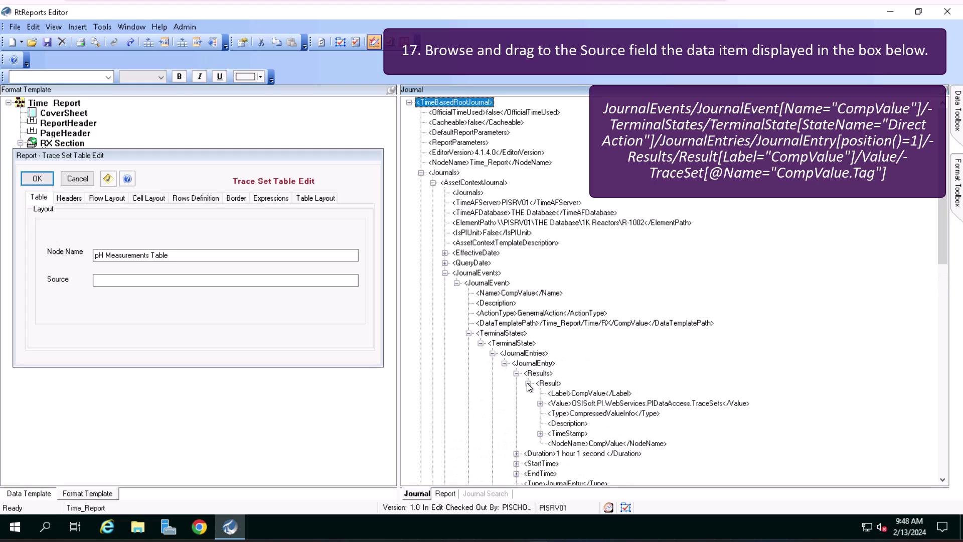
pyautogui.click(540, 403)
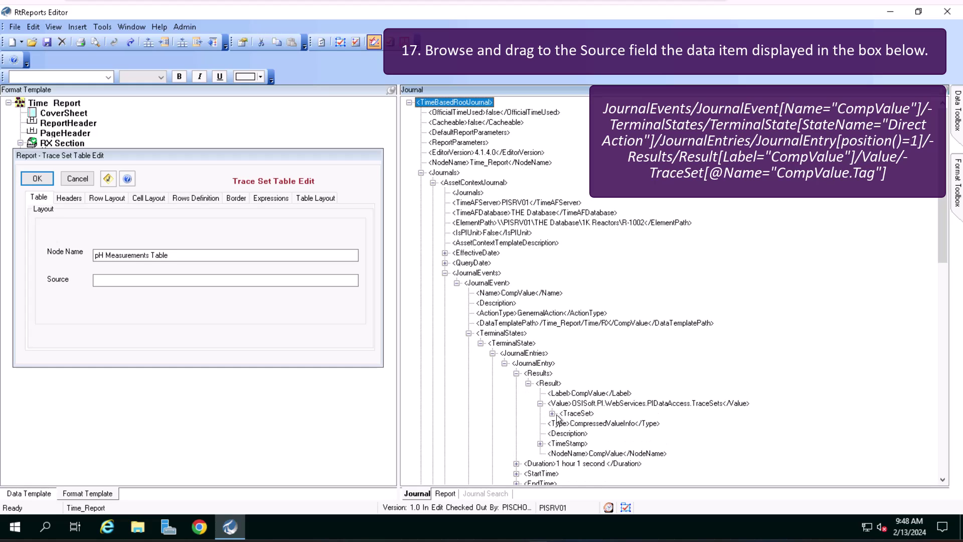
pyautogui.click(552, 414)
pyautogui.moveTo(567, 414); pyautogui.dragTo(321, 279)
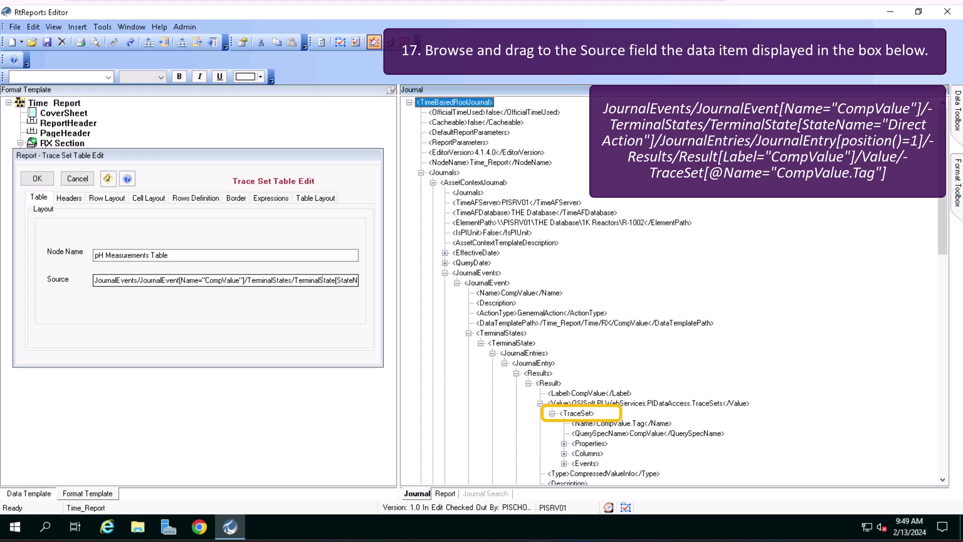
# - Remove the ErrorCode, ErrorDescription and IsGood columns from the pH table
pyautogui.click(195, 200)
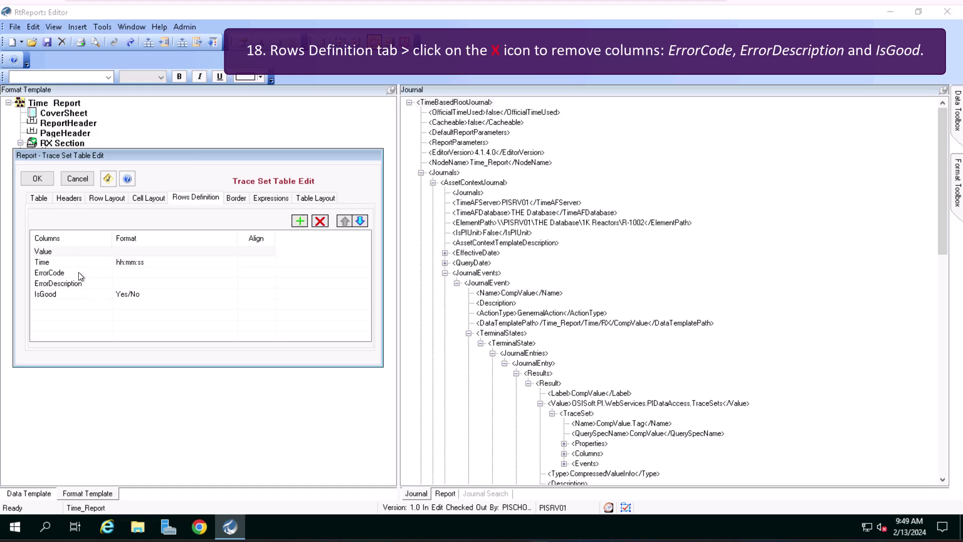
pyautogui.click(78, 272)
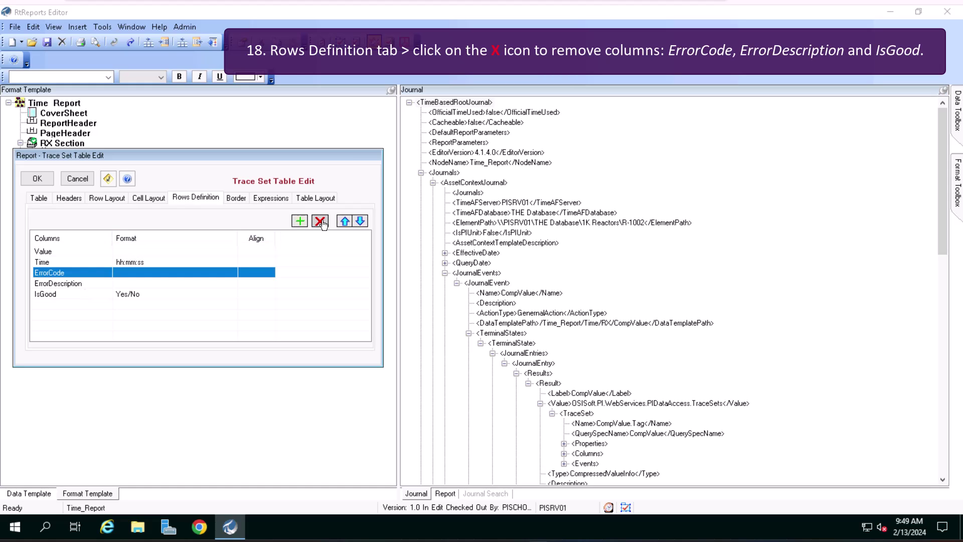
pyautogui.click(320, 221)
pyautogui.click(170, 275)
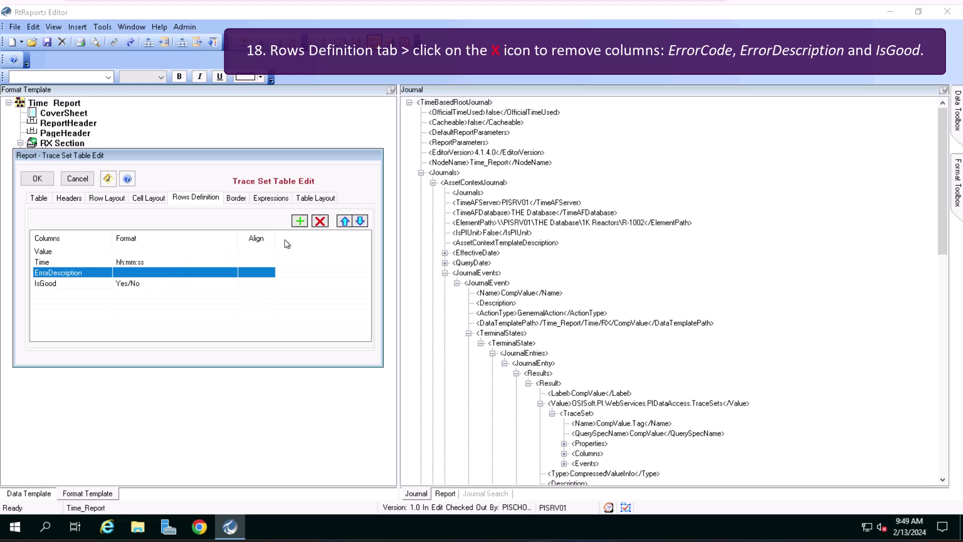
pyautogui.click(321, 222)
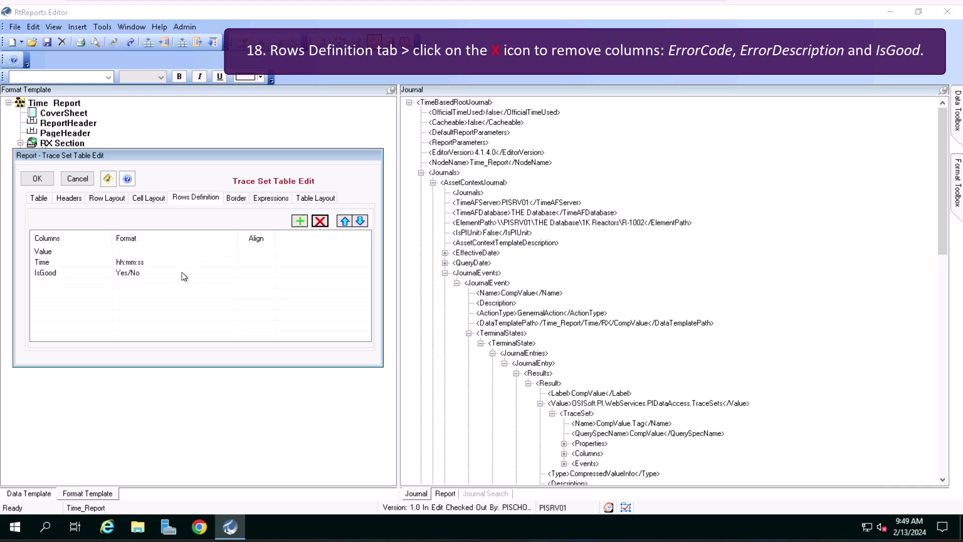
pyautogui.click(184, 275)
pyautogui.click(321, 221)
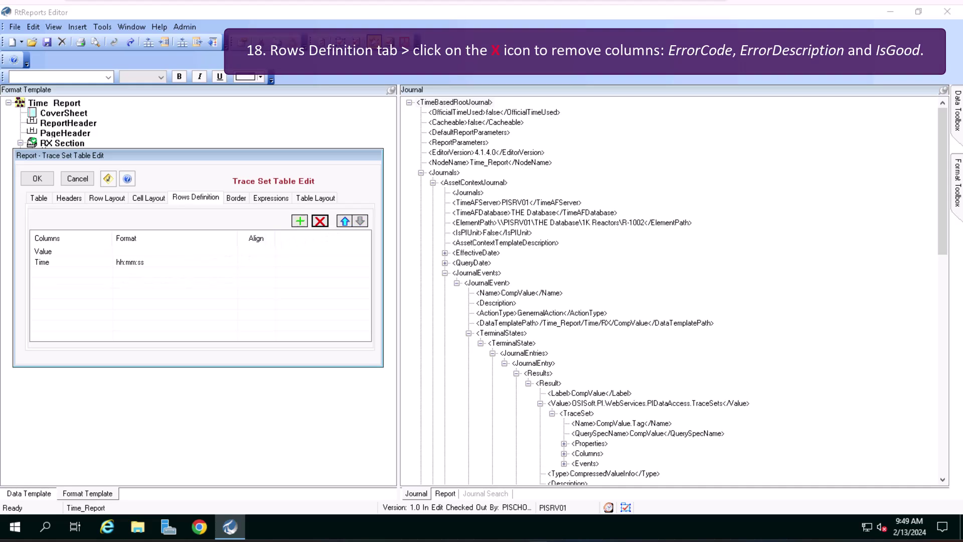
# - Give the table a Border frame with border width 1 and confirm
pyautogui.click(236, 198)
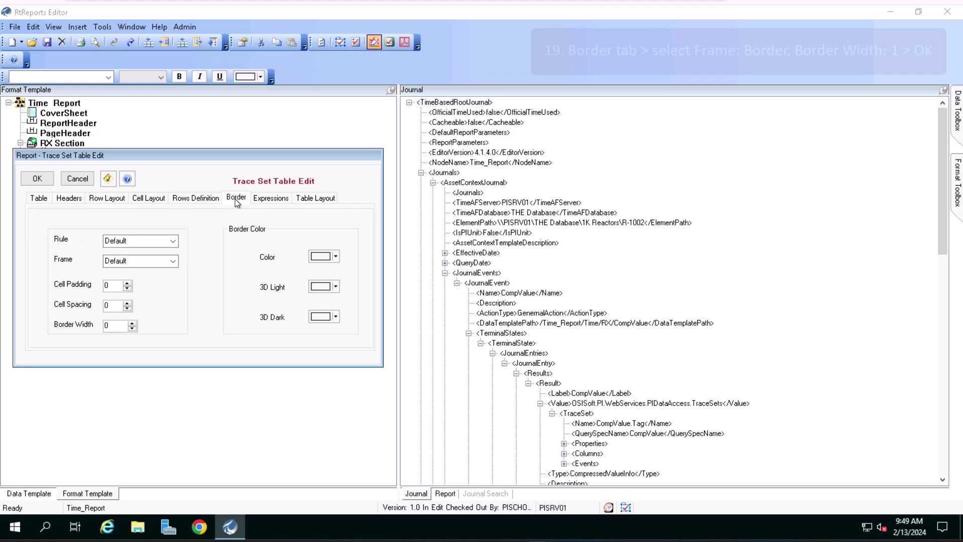
pyautogui.click(176, 264)
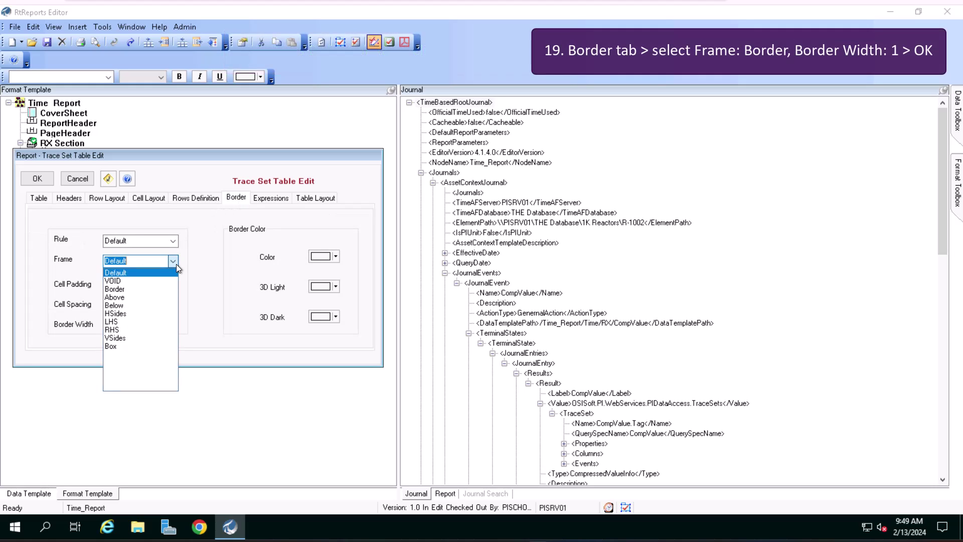
pyautogui.click(144, 289)
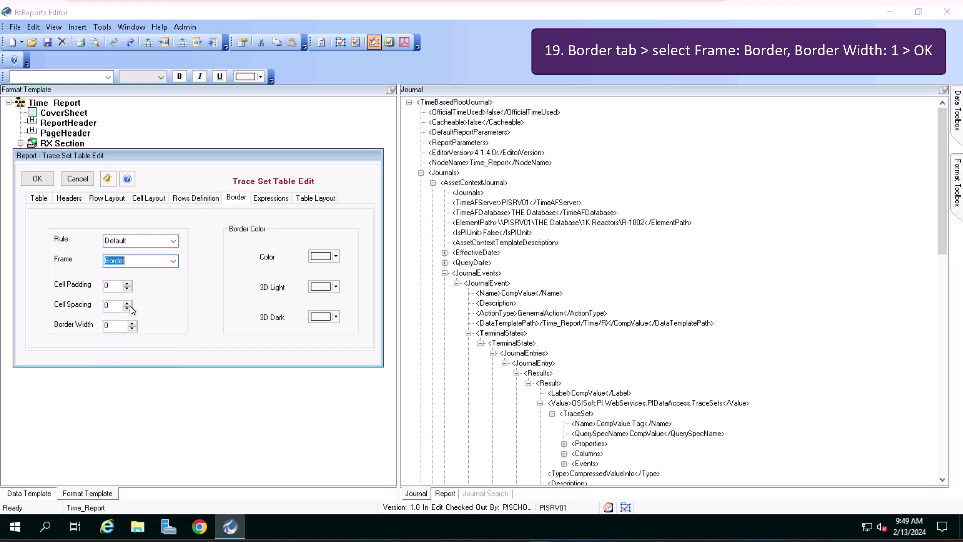
pyautogui.click(132, 323)
pyautogui.press('Return')
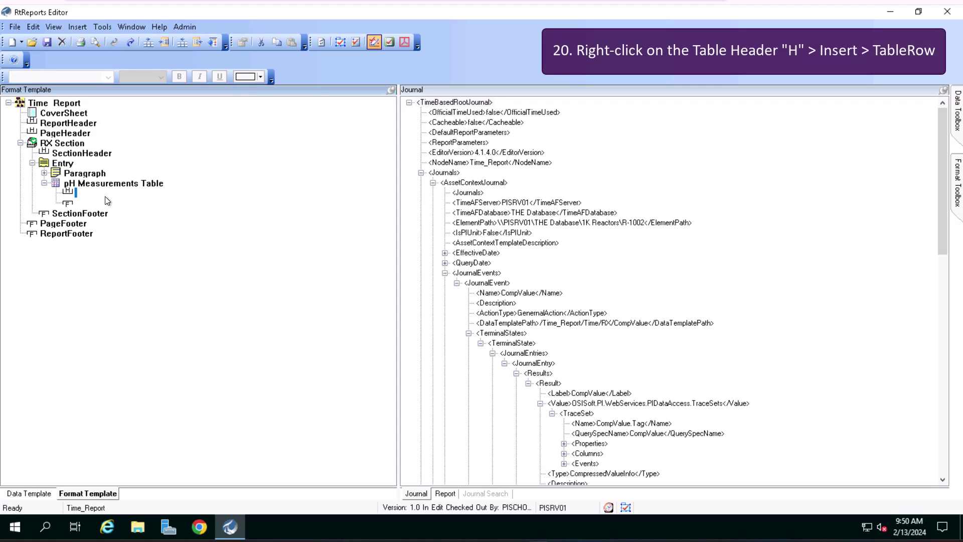
# - Insert a new table row under the pH table header holding one table data cell
pyautogui.rightClick(105, 197)
pyautogui.moveTo(70, 315)
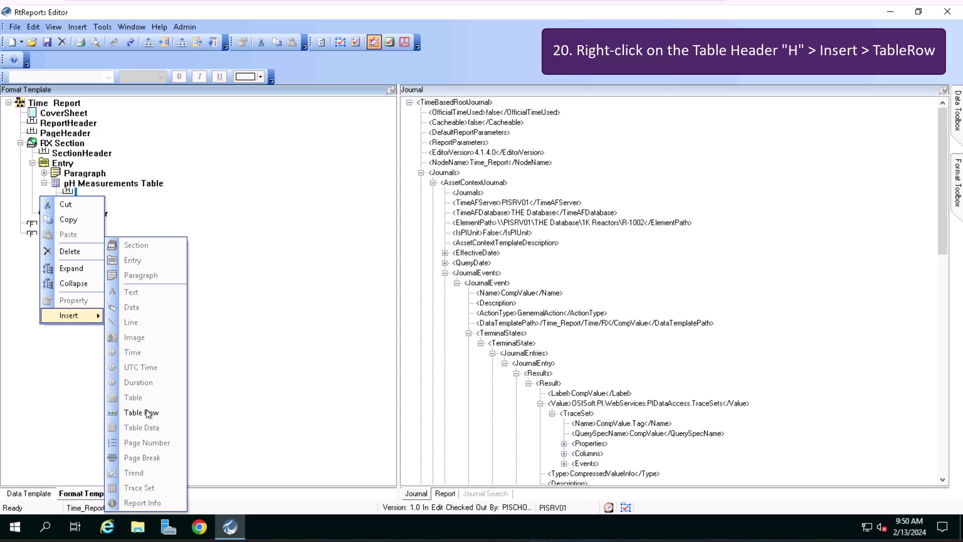
pyautogui.click(146, 413)
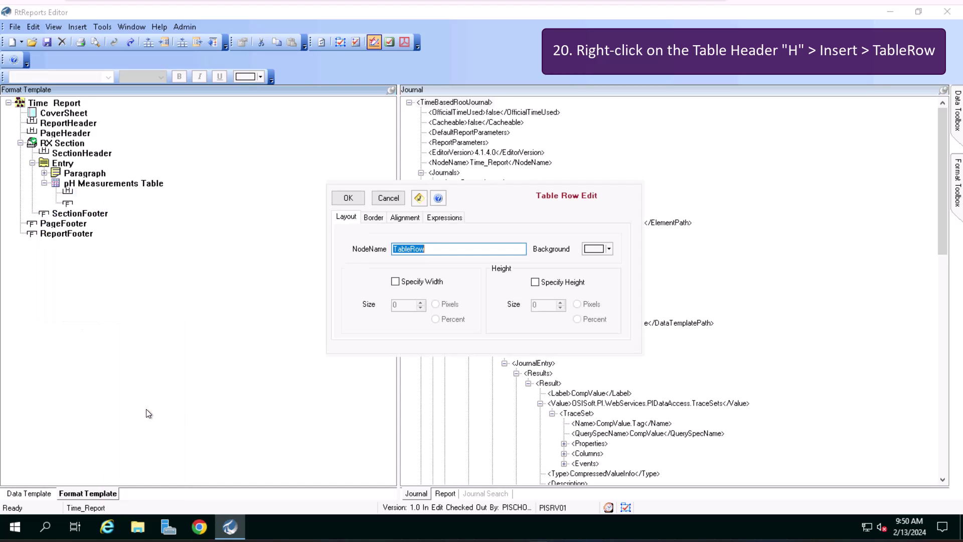
pyautogui.click(339, 199)
pyautogui.rightClick(106, 203)
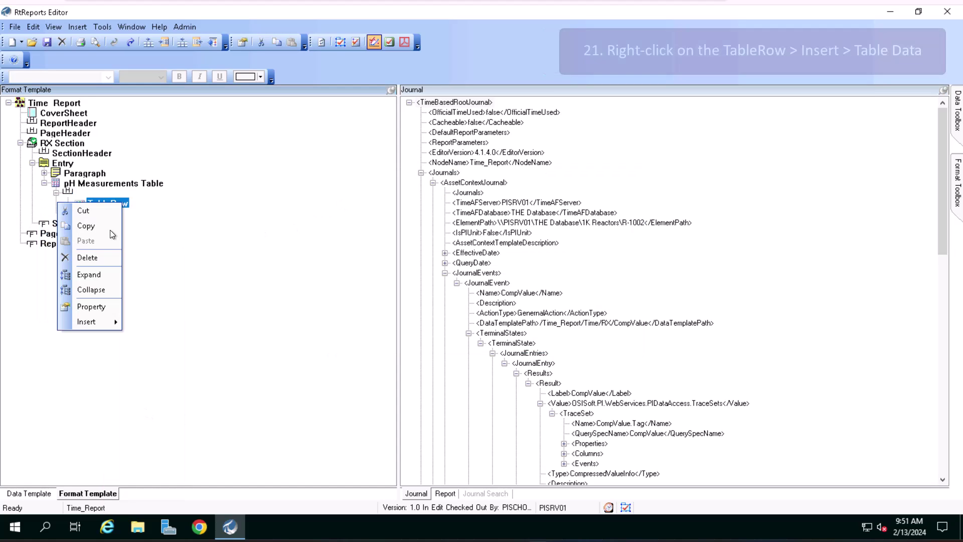
pyautogui.moveTo(88, 321)
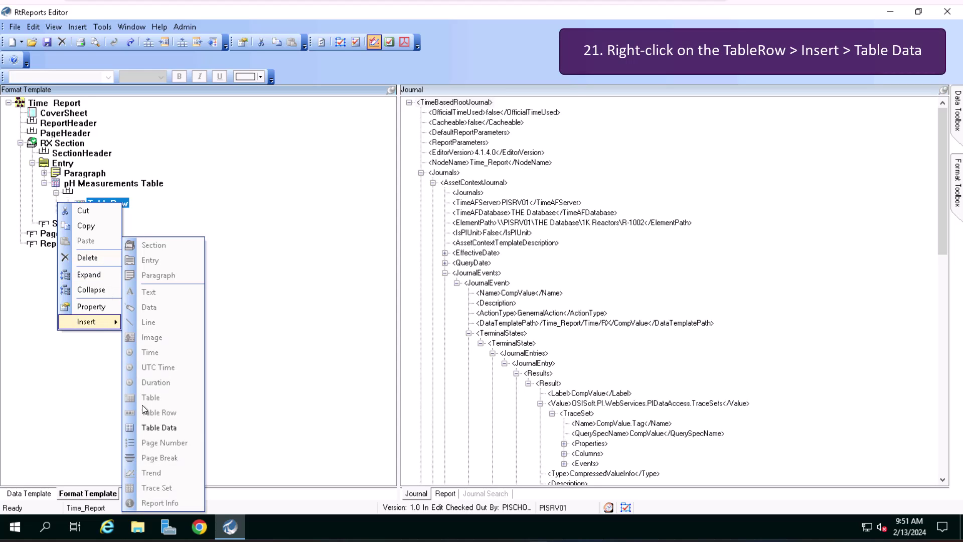
pyautogui.click(158, 432)
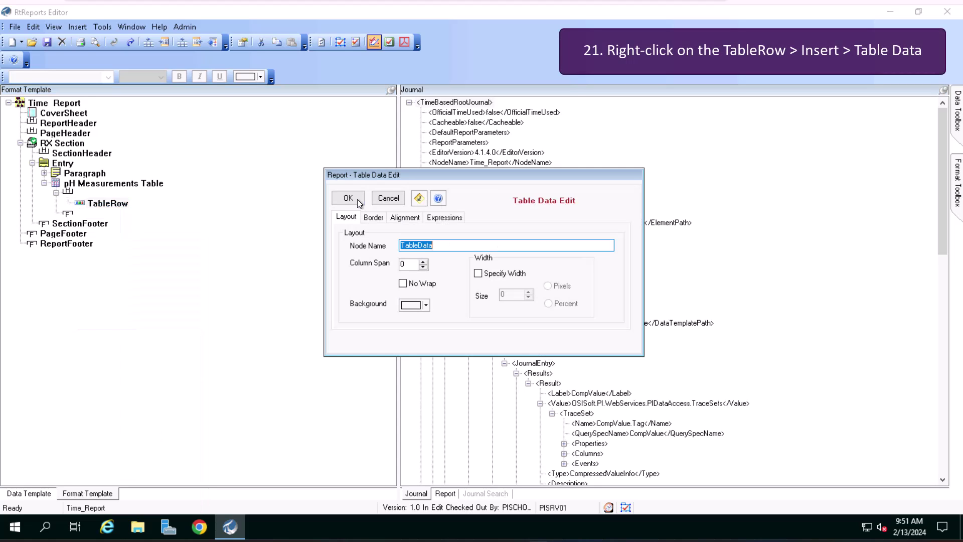
pyautogui.click(357, 198)
# - Put the text label 'Attribute:' in the new cell
pyautogui.rightClick(110, 213)
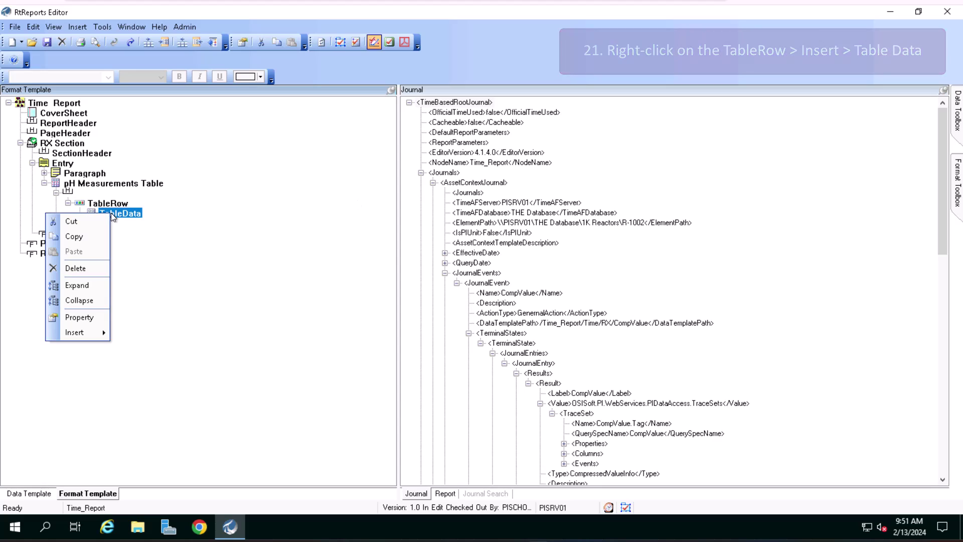
pyautogui.moveTo(75, 332)
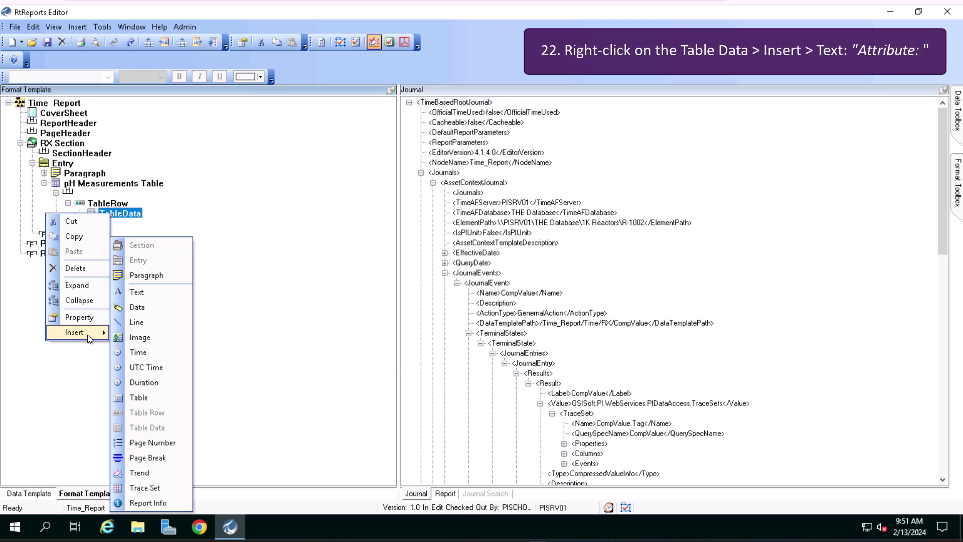
pyautogui.click(156, 291)
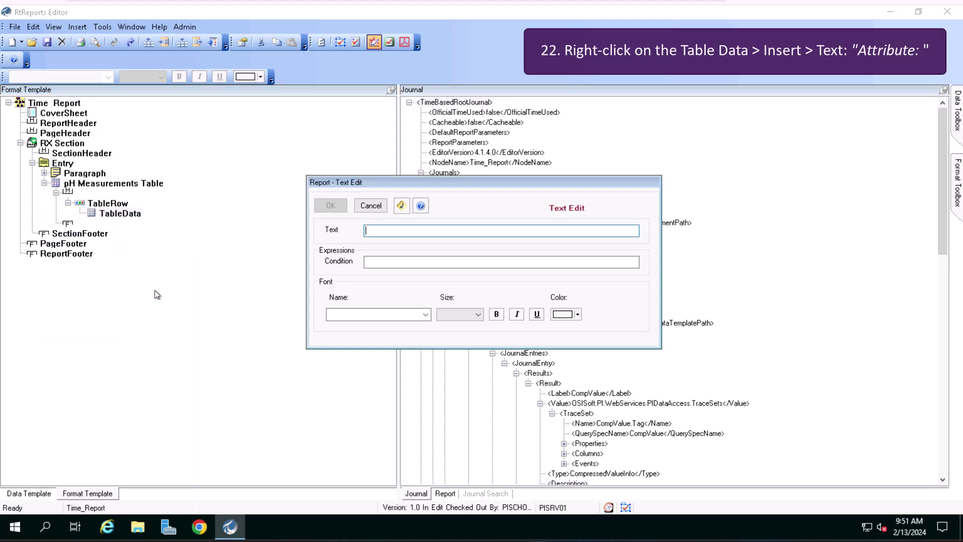
pyautogui.write('Attribute:')
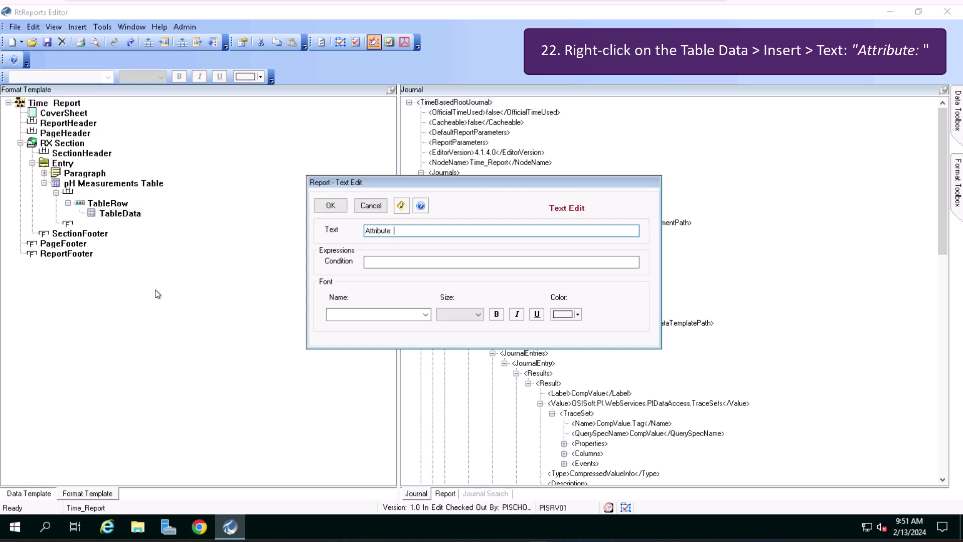
pyautogui.click(331, 206)
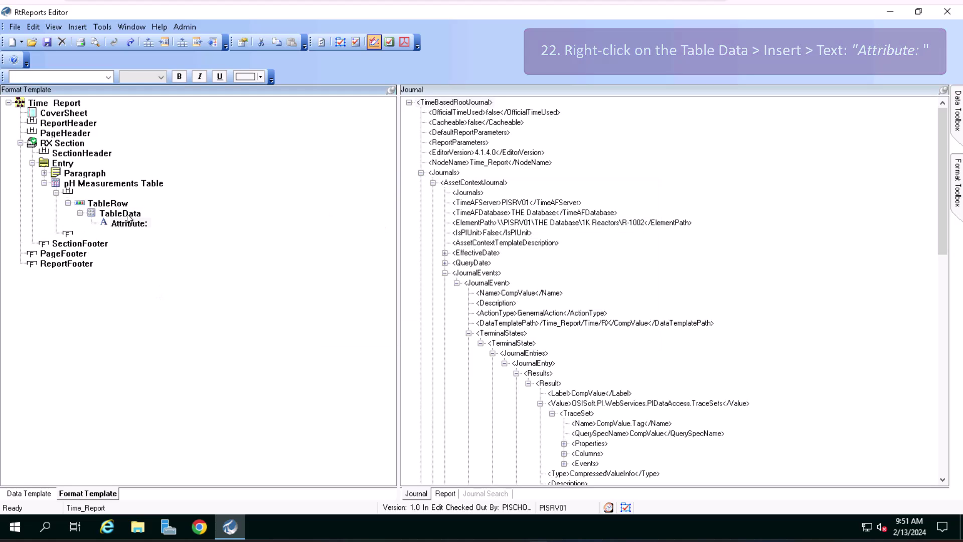
# - Insert a Data field in the Attribute cell sourced from journal property descriptor 24001
pyautogui.rightClick(129, 215)
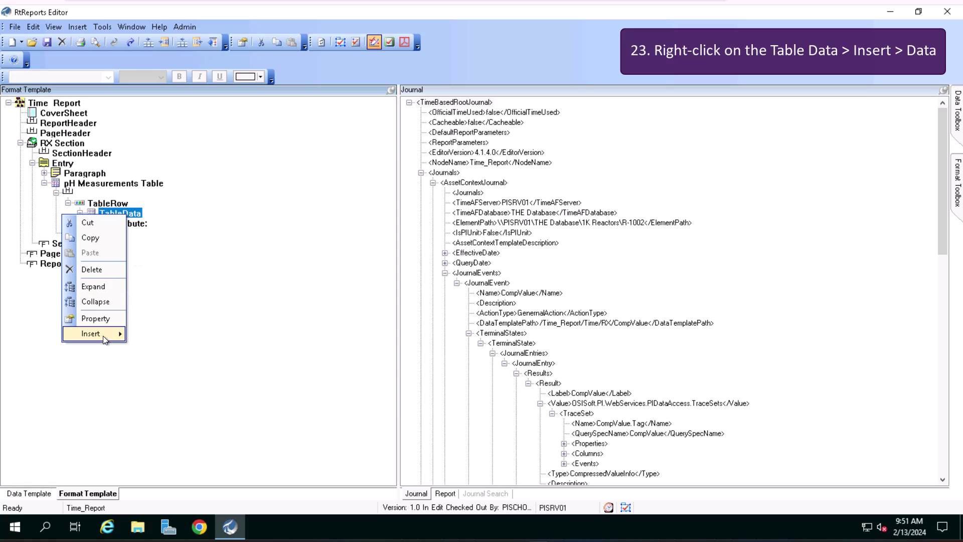
pyautogui.moveTo(92, 333)
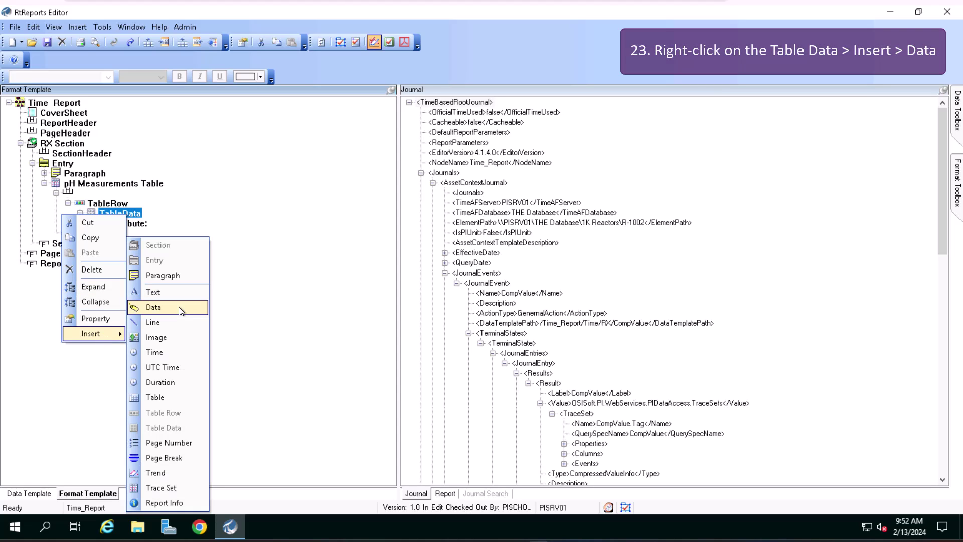
pyautogui.click(178, 307)
pyautogui.moveTo(477, 147); pyautogui.dragTo(272, 165)
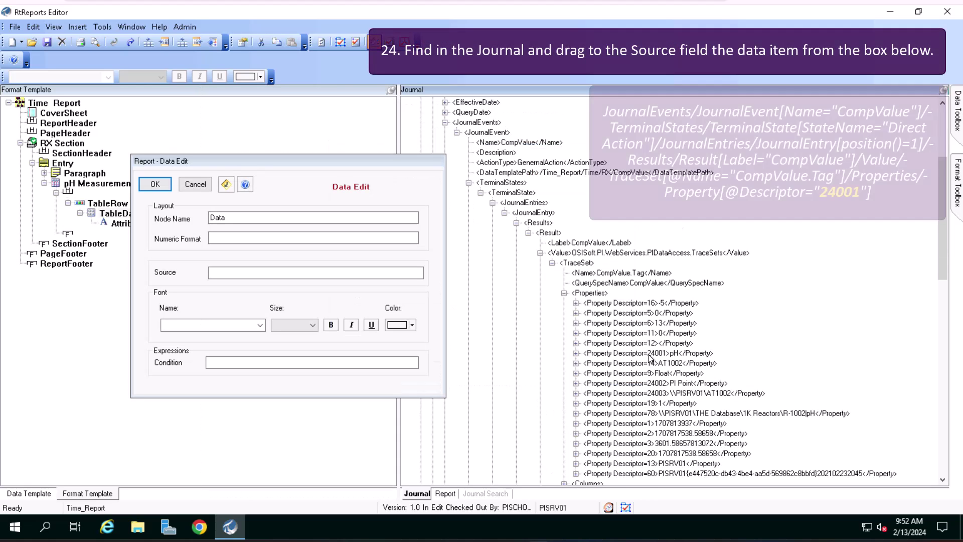
pyautogui.moveTo(651, 357); pyautogui.dragTo(391, 275)
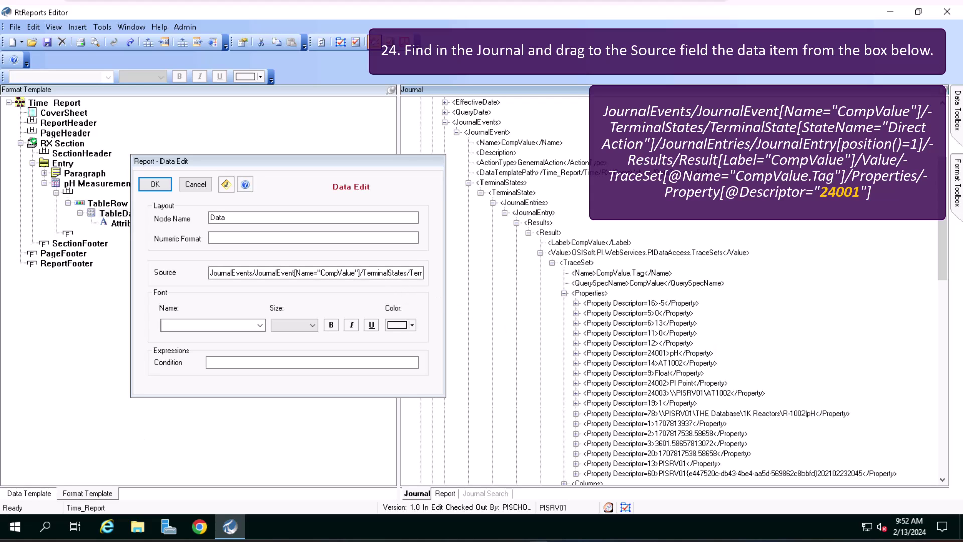
pyautogui.click(155, 184)
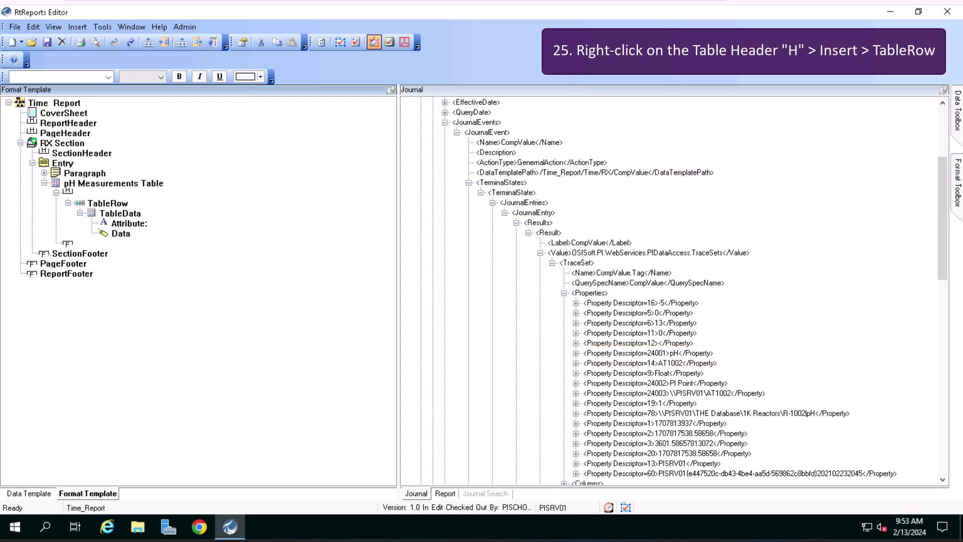
# - Insert a second TableRow under the table header and add one TableData cell to it
pyautogui.rightClick(77, 193)
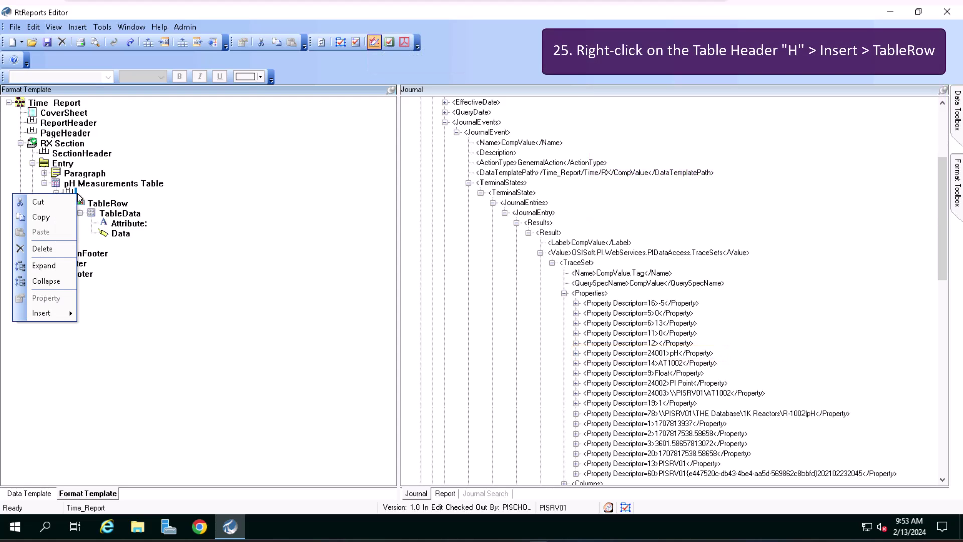
pyautogui.moveTo(44, 312)
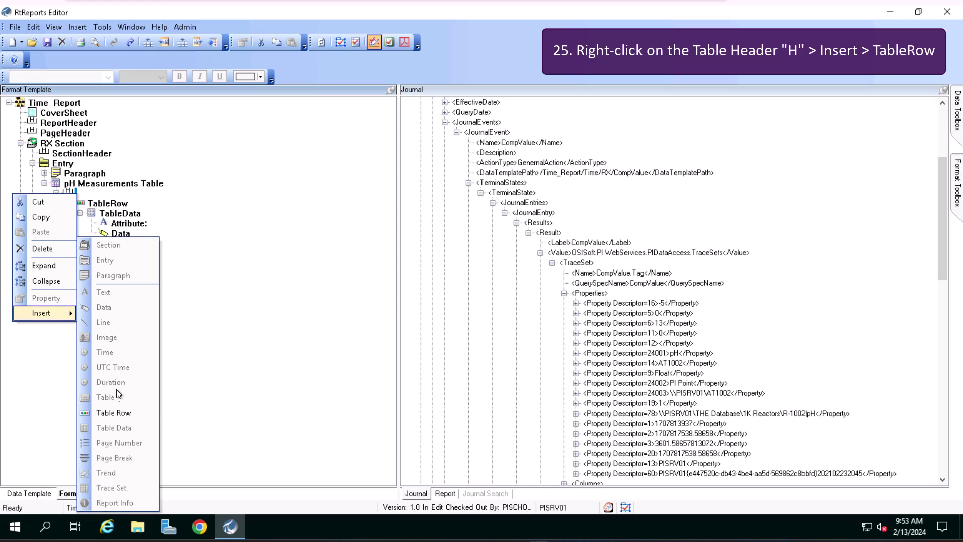
pyautogui.click(117, 414)
pyautogui.click(333, 198)
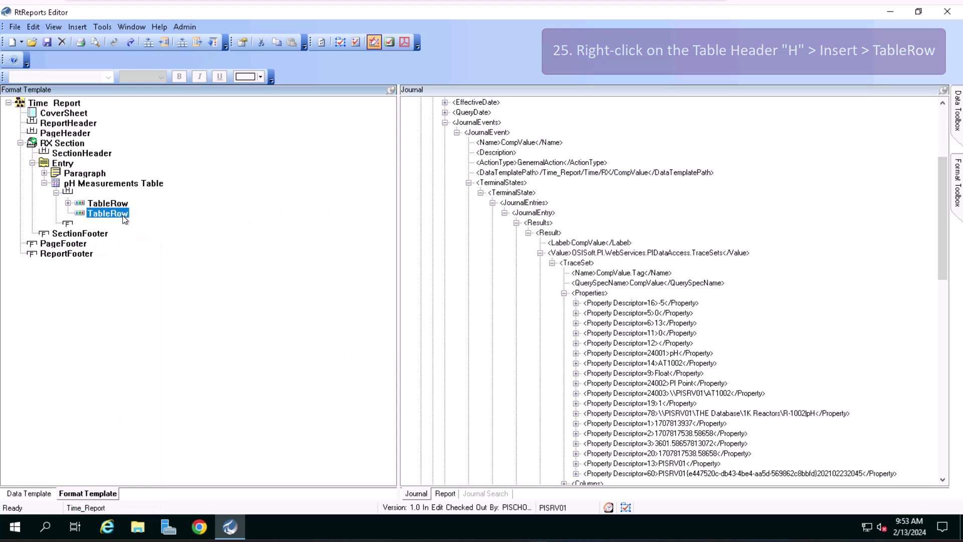
pyautogui.rightClick(110, 213)
pyautogui.click(104, 339)
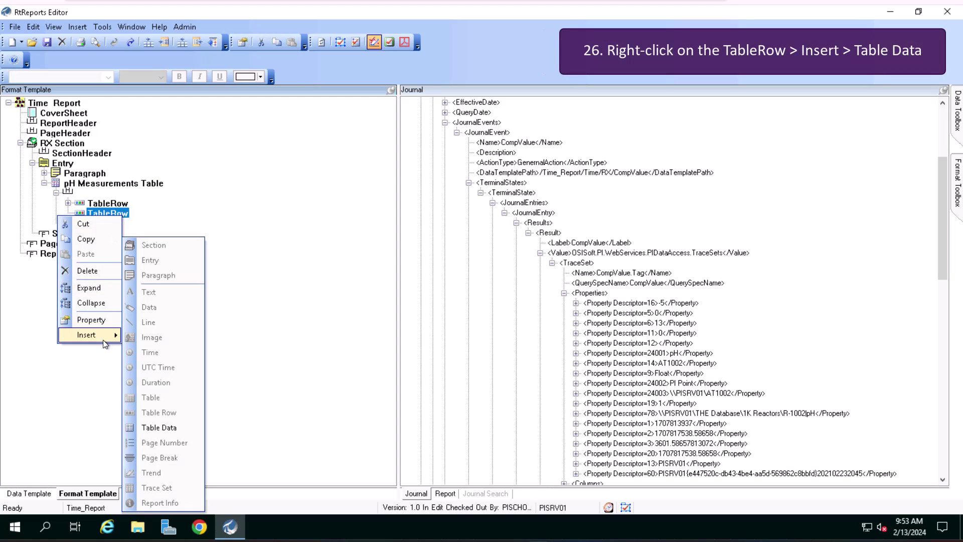
pyautogui.click(164, 430)
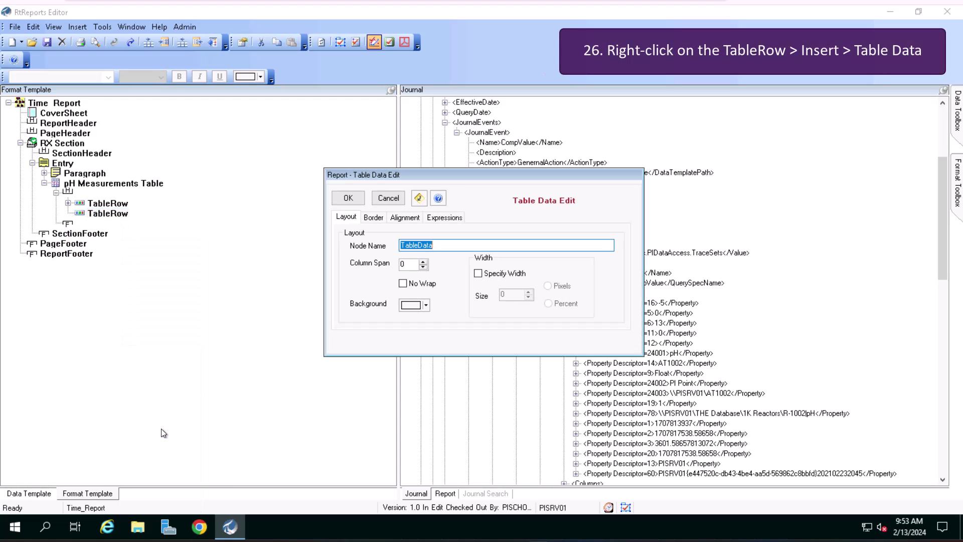
pyautogui.click(358, 200)
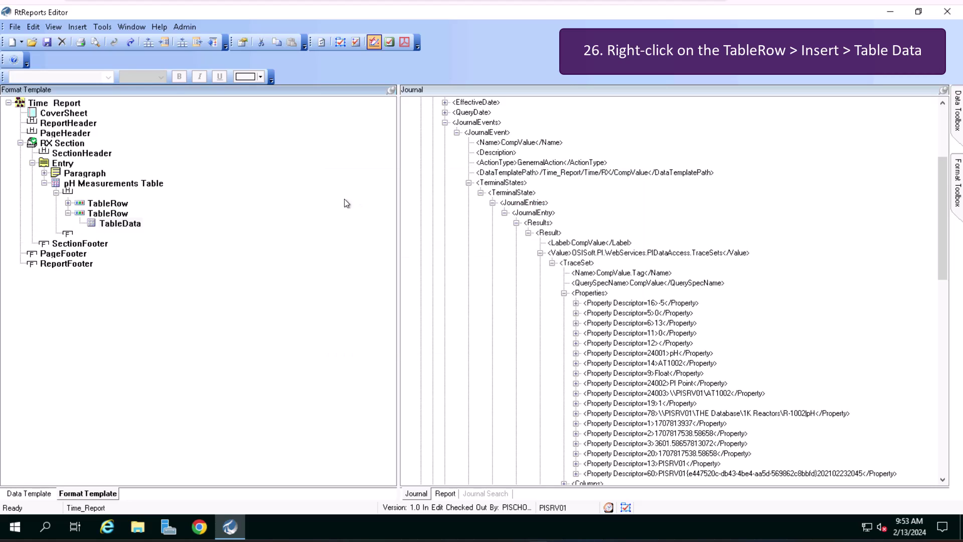
# - Label the second-row cell 'Tag:'
pyautogui.rightClick(137, 222)
pyautogui.moveTo(102, 341)
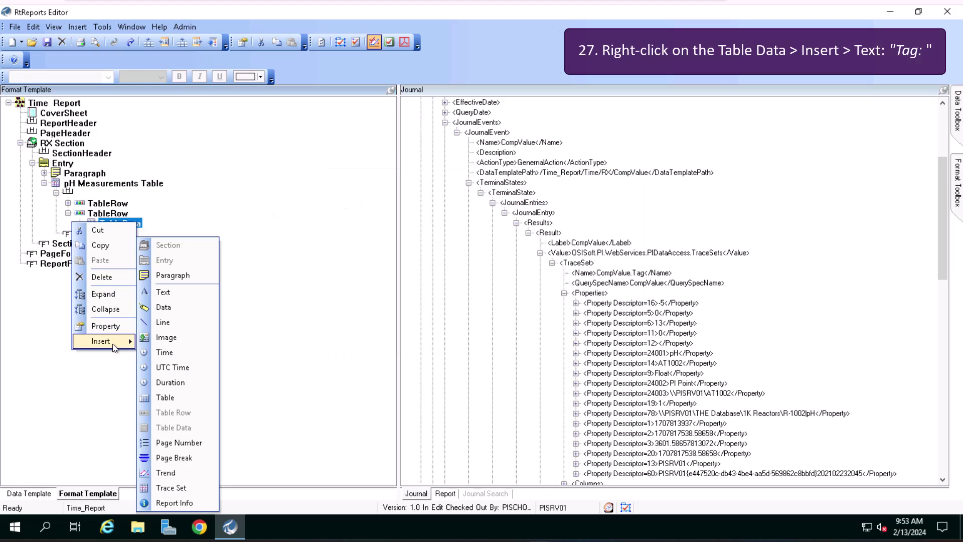
pyautogui.click(189, 289)
pyautogui.write('Tag')
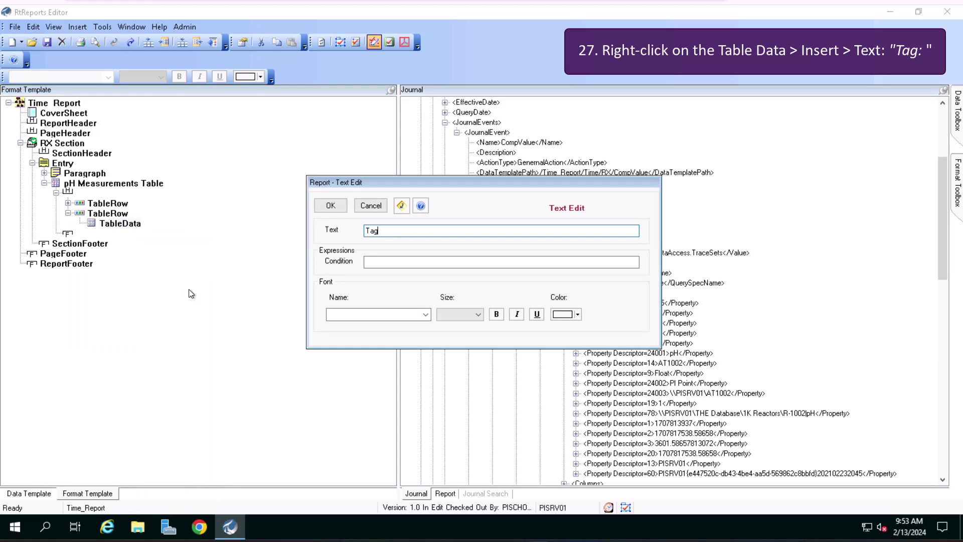
pyautogui.write(':')
pyautogui.click(331, 205)
# - Add a Data field to the Tag cell sourced from journal property descriptor 24003
pyautogui.rightClick(132, 224)
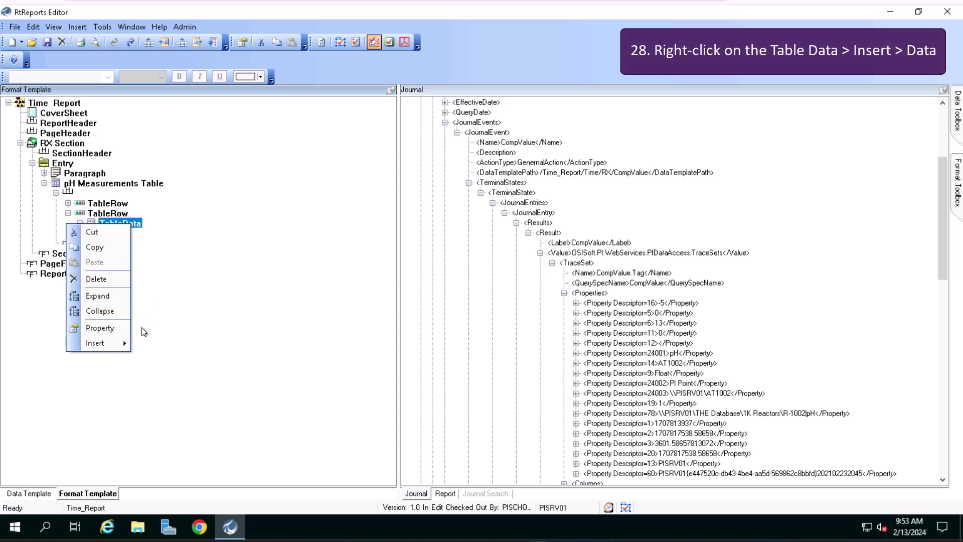
pyautogui.moveTo(96, 342)
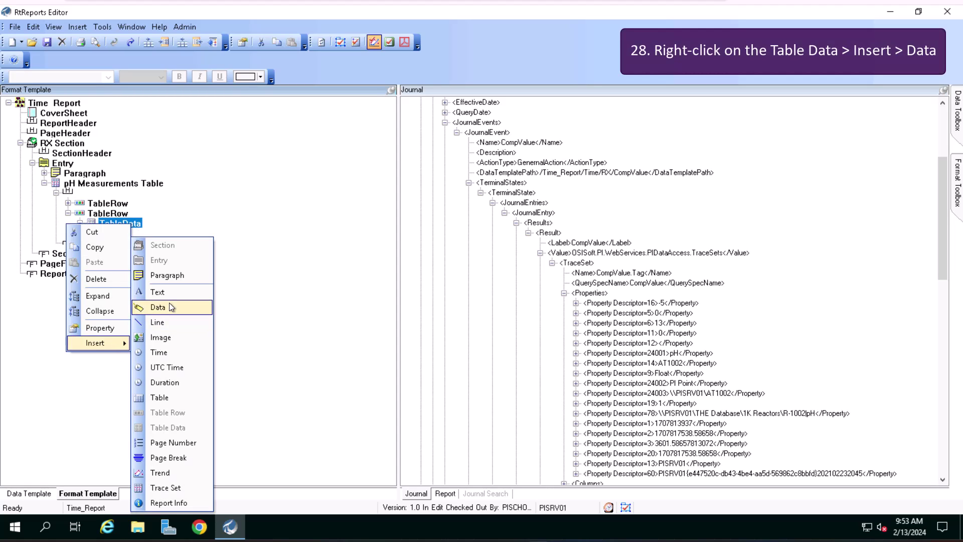
pyautogui.click(171, 307)
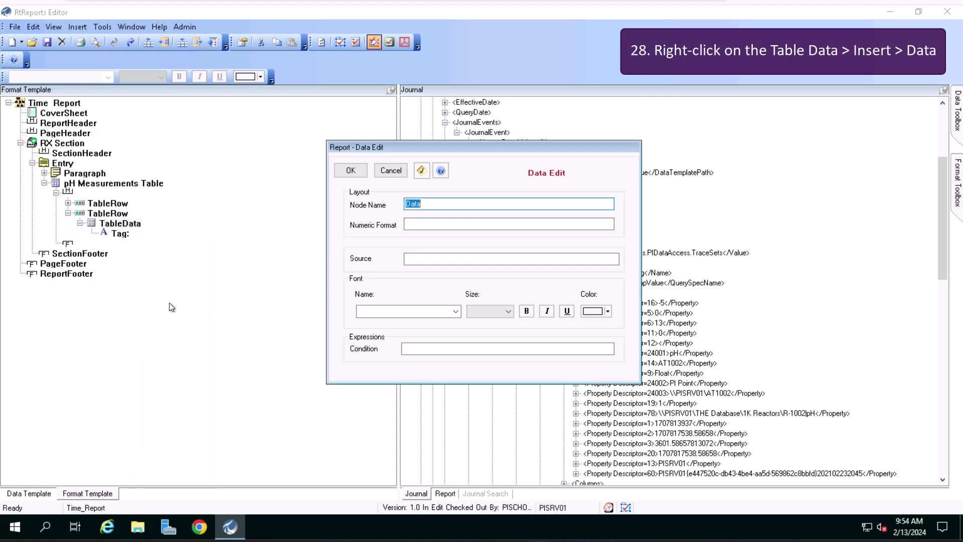
pyautogui.moveTo(346, 159); pyautogui.dragTo(327, 167)
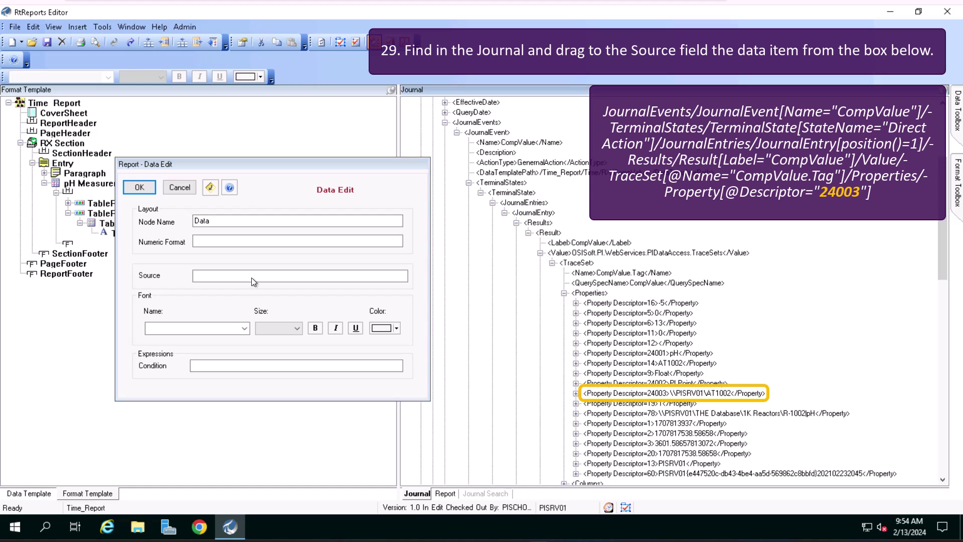
pyautogui.moveTo(696, 394); pyautogui.dragTo(252, 278)
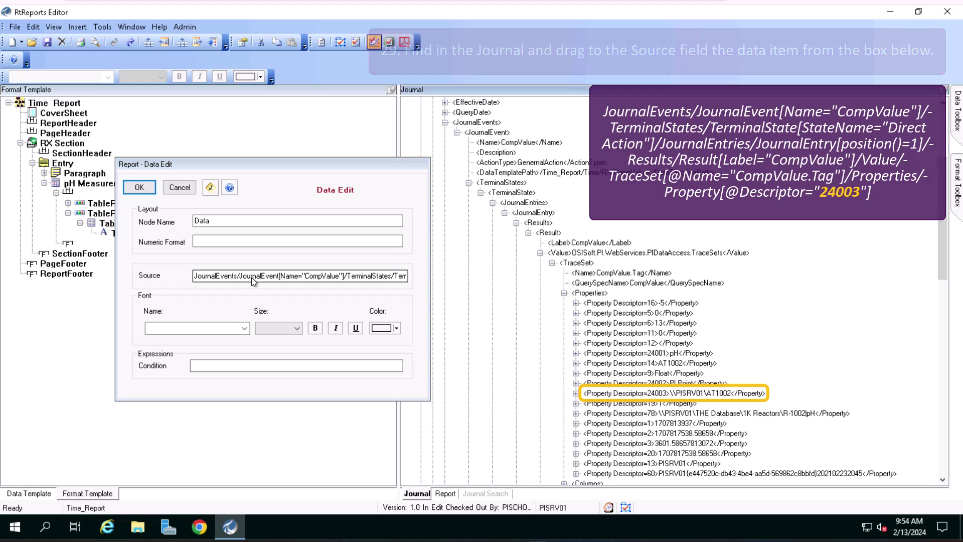
# - Confirm the Tag data source, save, refresh, and view the rendered R-1002 report
pyautogui.click(139, 187)
pyautogui.click(47, 42)
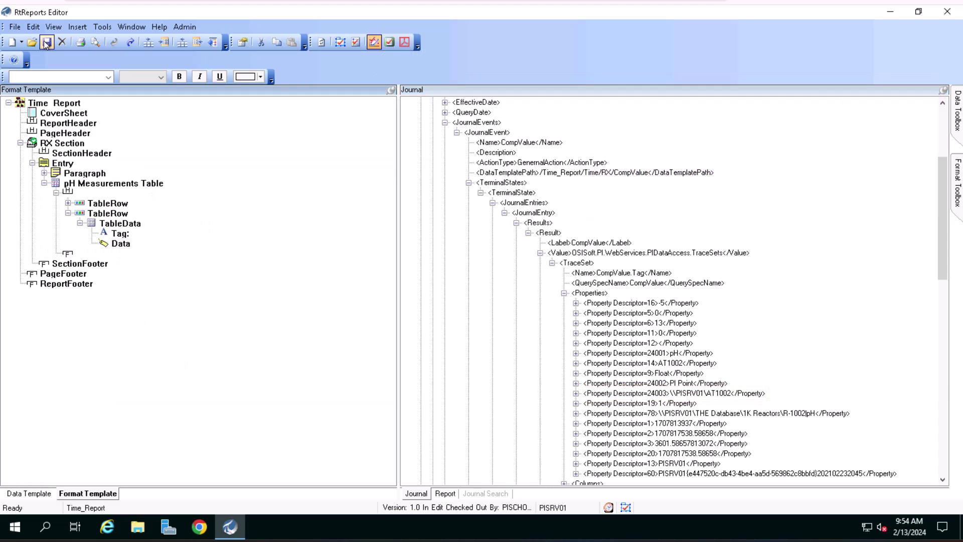
pyautogui.click(56, 27)
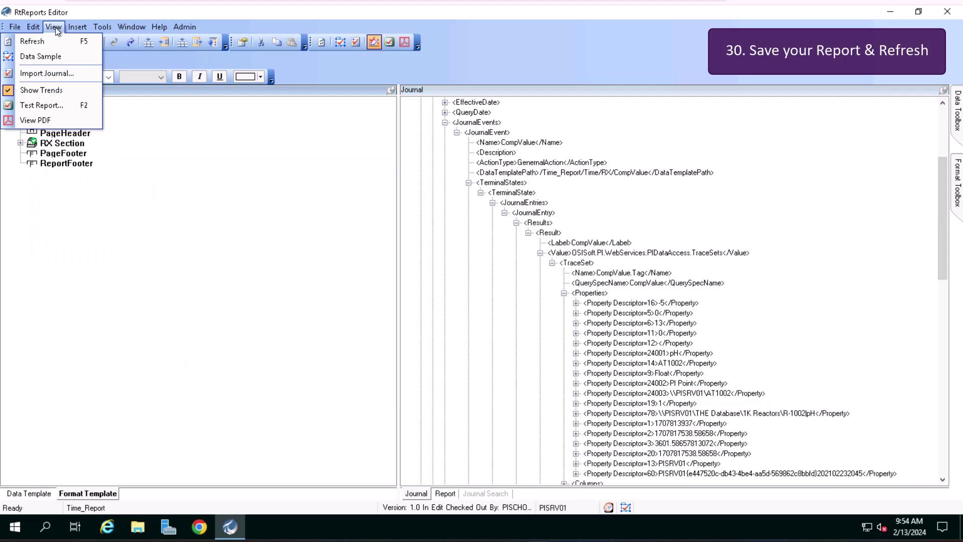
pyautogui.click(50, 40)
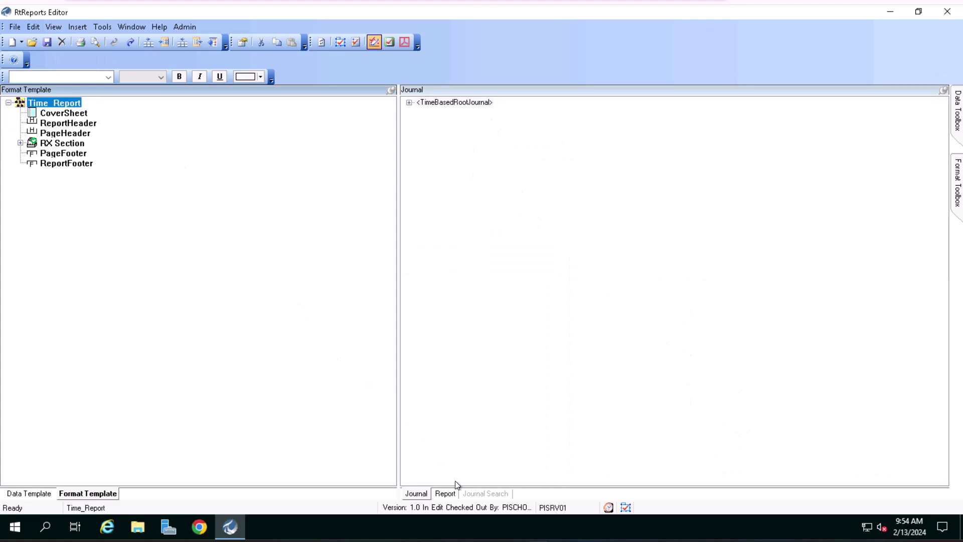
pyautogui.click(454, 495)
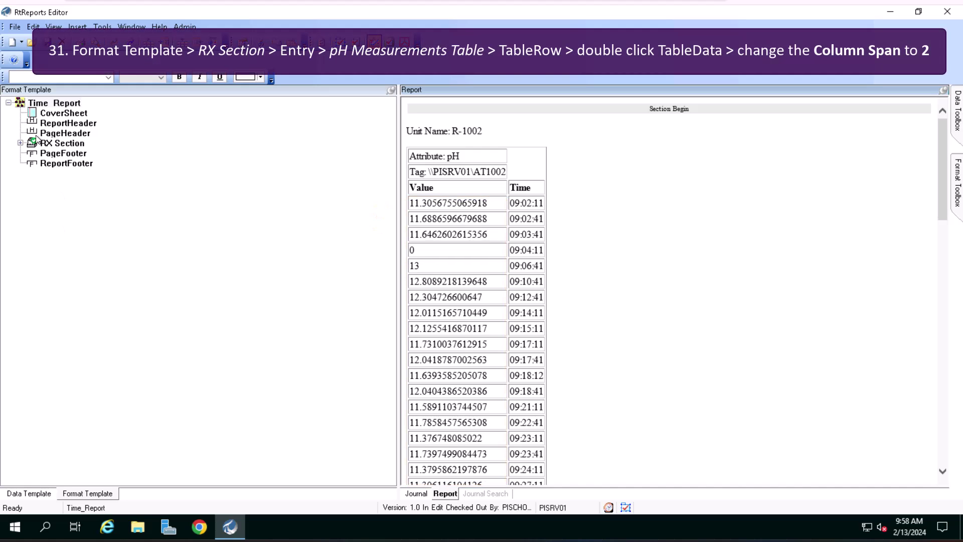
# - Expand the tree to the pH table rows and set the Attribute cell's column span to 2
pyautogui.click(20, 144)
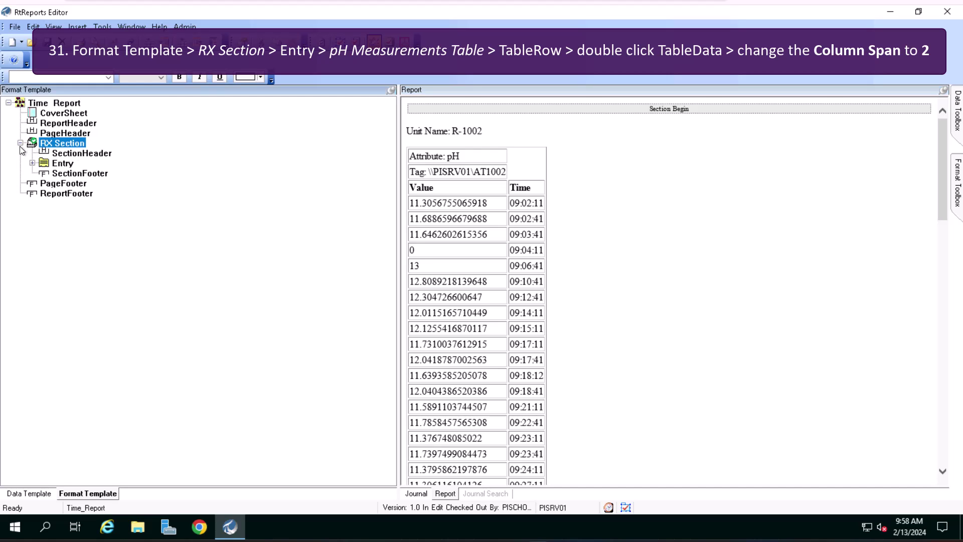
pyautogui.click(31, 164)
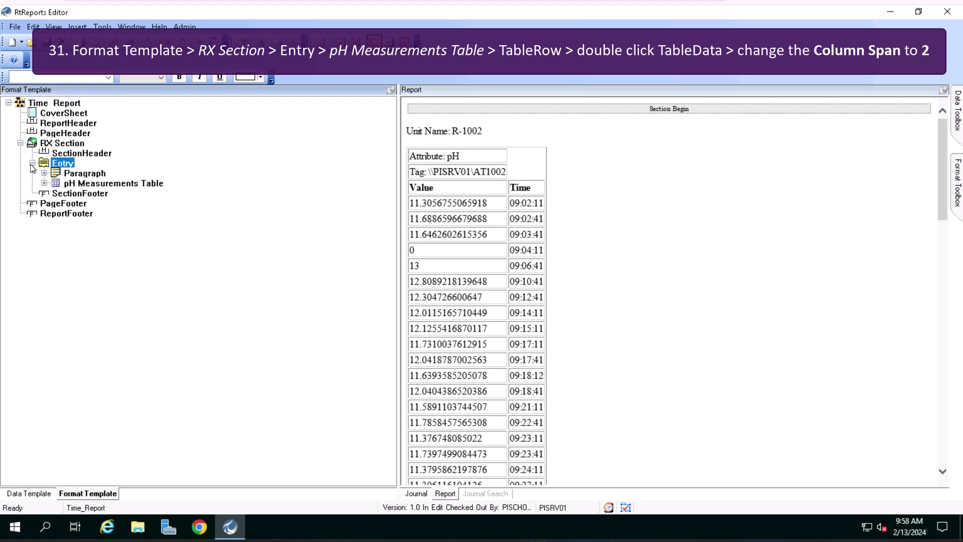
pyautogui.click(44, 183)
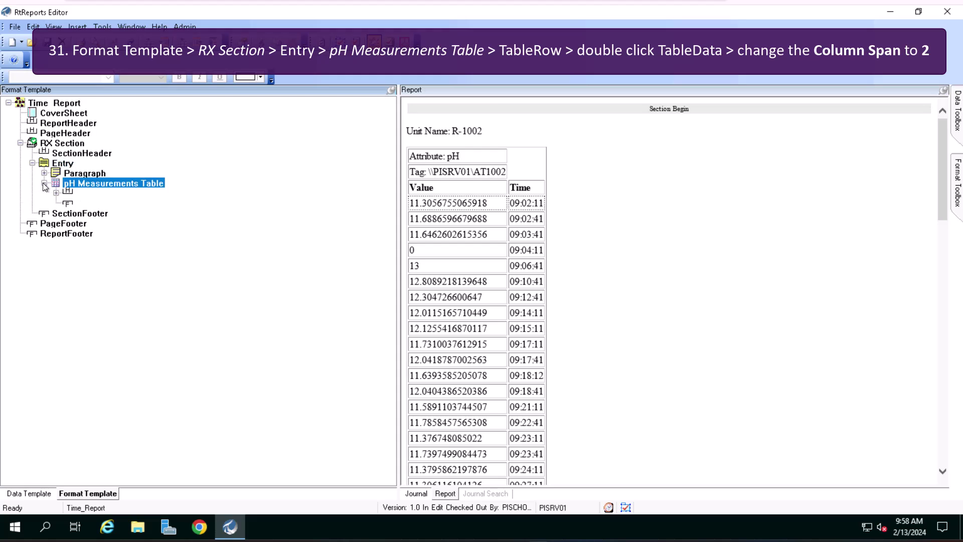
pyautogui.click(56, 193)
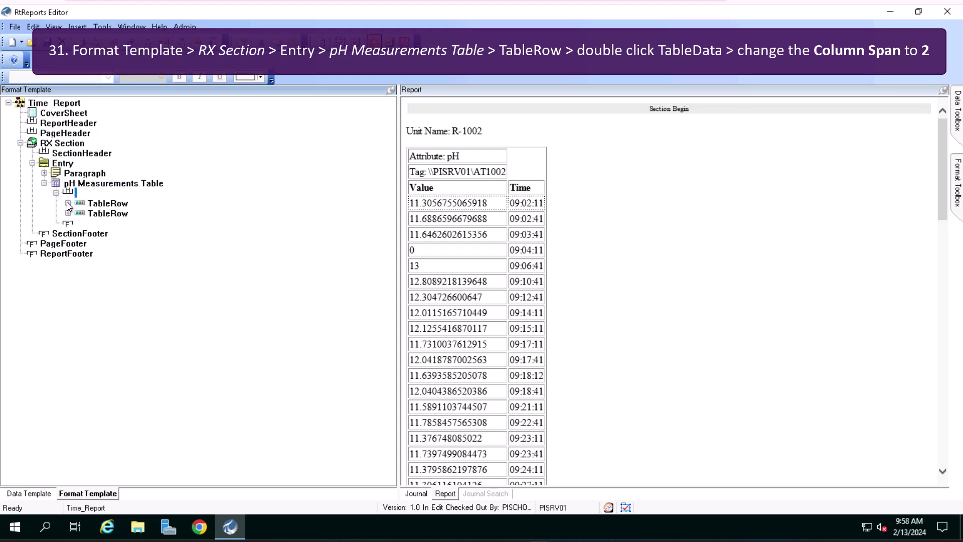
pyautogui.click(67, 202)
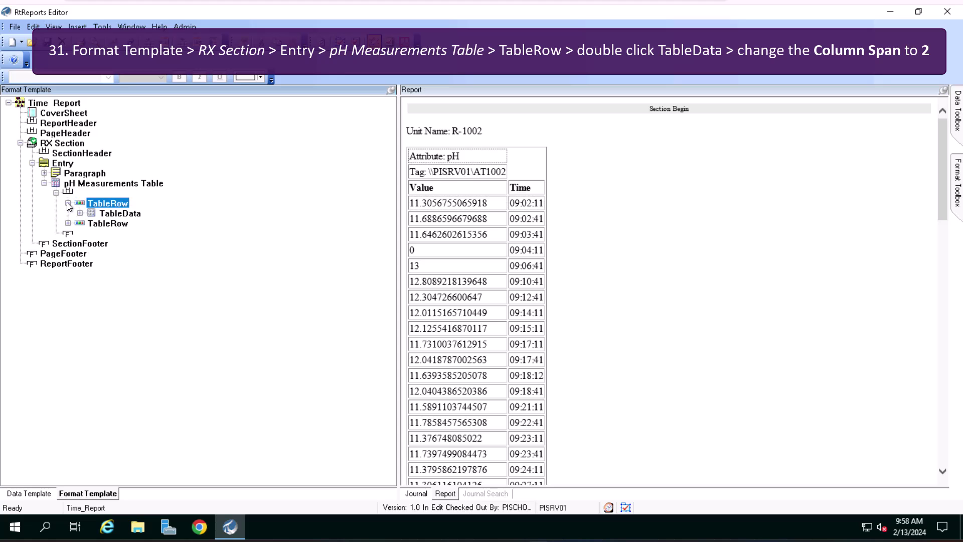
pyautogui.doubleClick(115, 213)
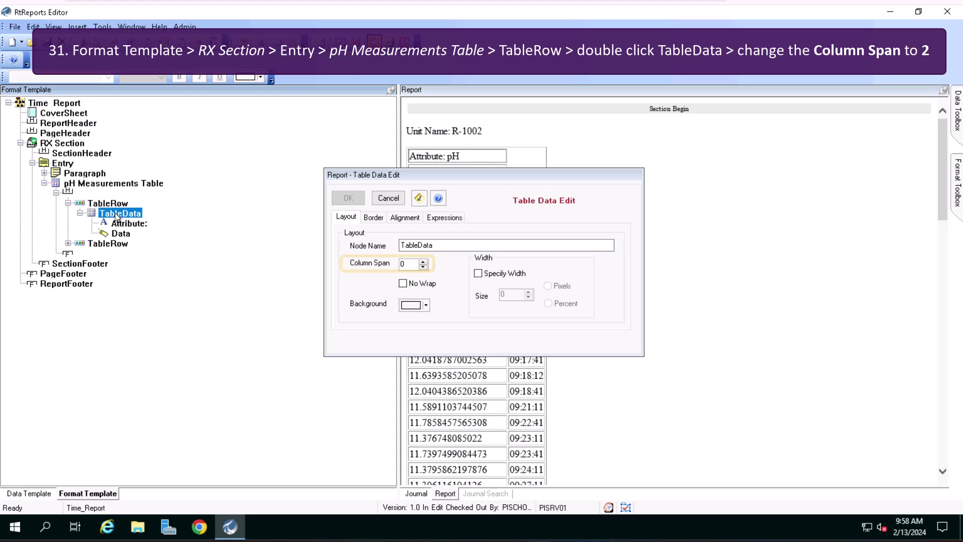
pyautogui.click(424, 262)
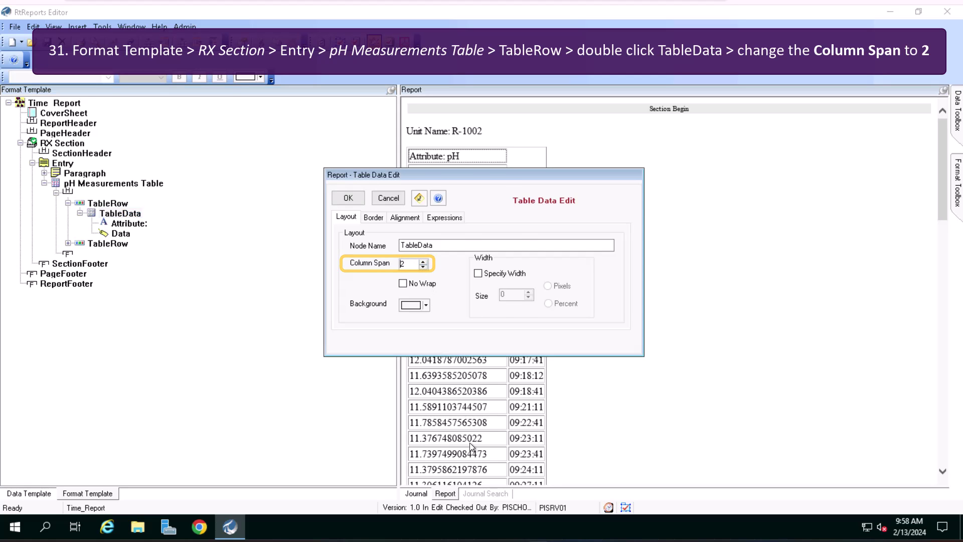
pyautogui.click(348, 198)
# - Set the Tag cell's column span to 2 as well
pyautogui.click(68, 224)
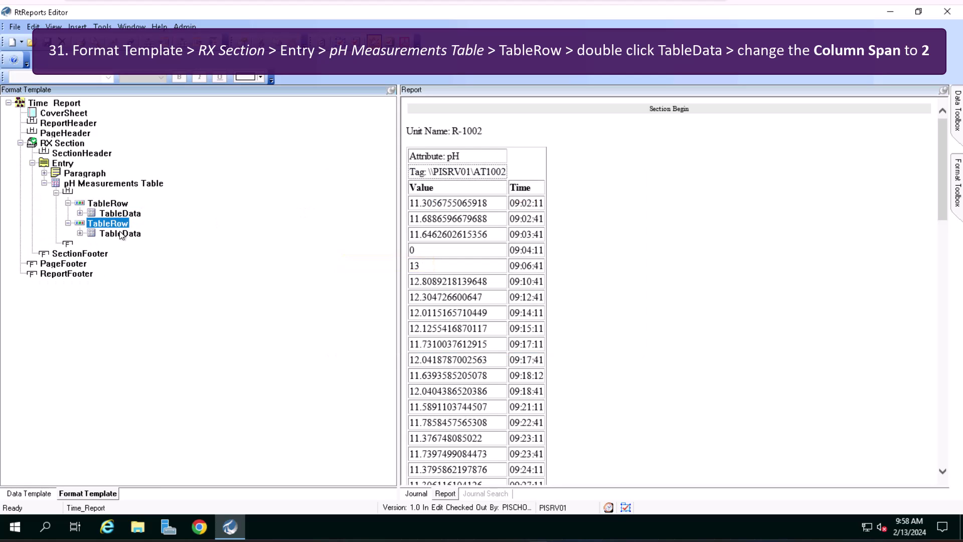
pyautogui.doubleClick(121, 233)
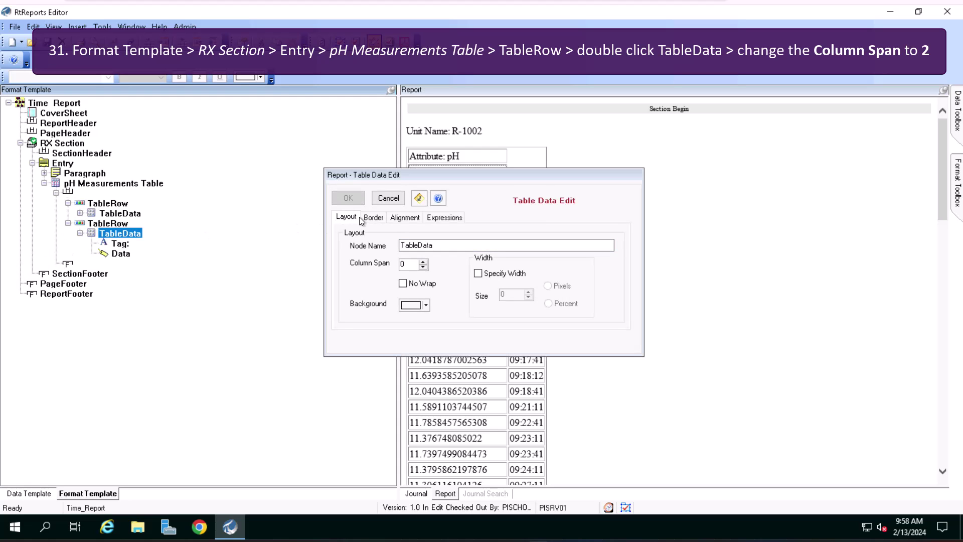
pyautogui.doubleClick(424, 261)
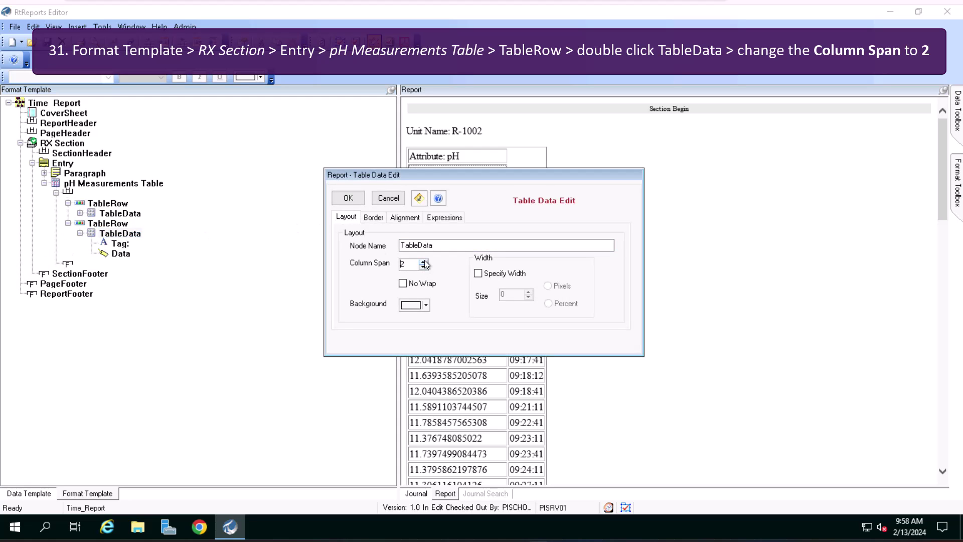
pyautogui.click(347, 199)
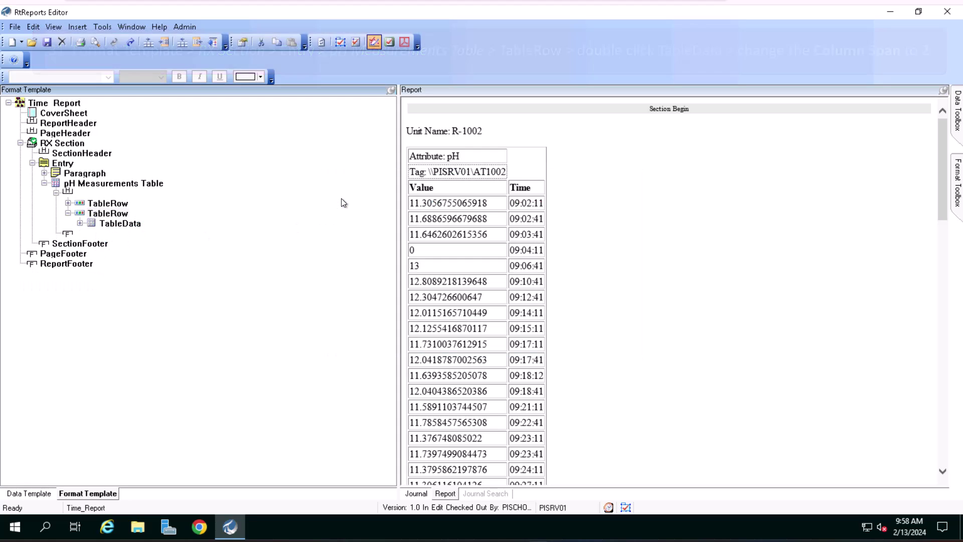
# - Save the template and refresh the report preview
pyautogui.click(46, 46)
pyautogui.click(58, 26)
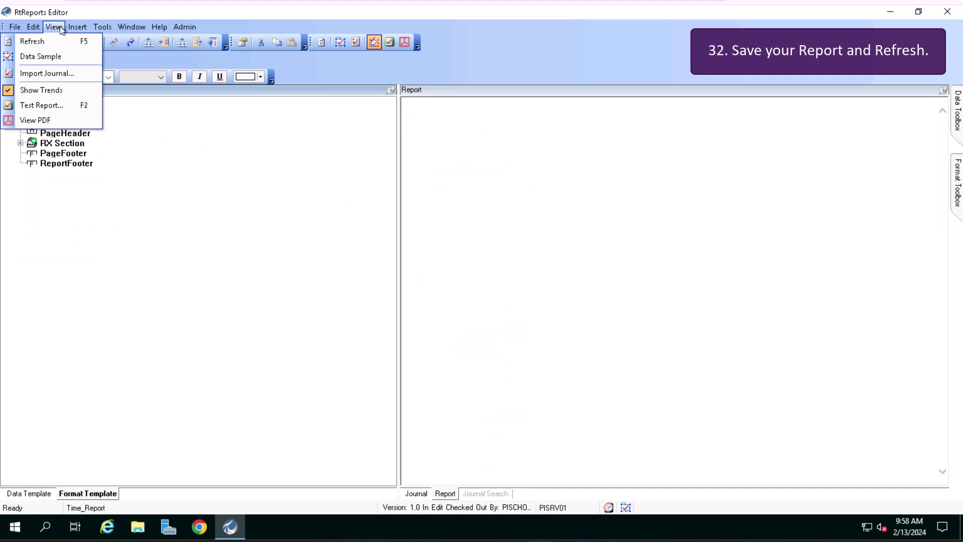
pyautogui.click(58, 44)
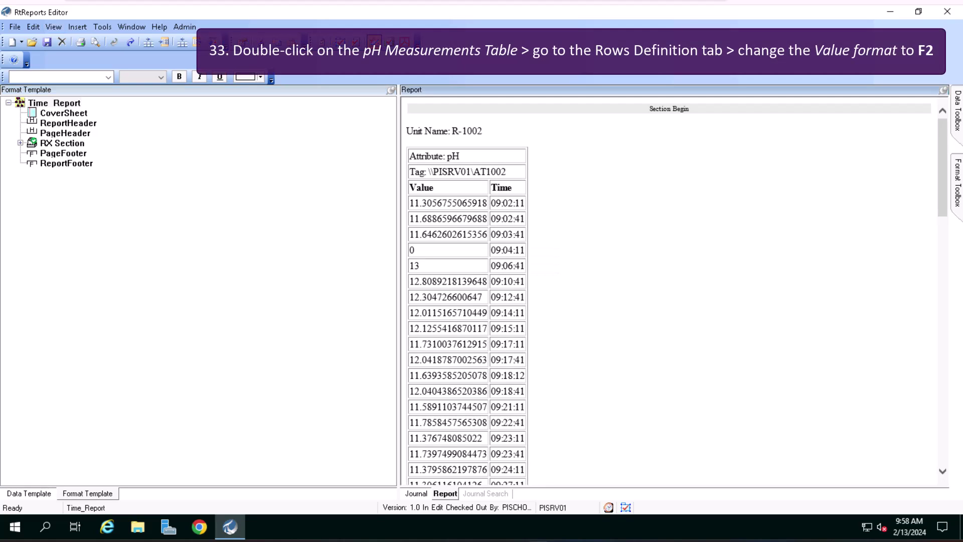
# - Set the pH table's Value column format to F2
pyautogui.click(20, 143)
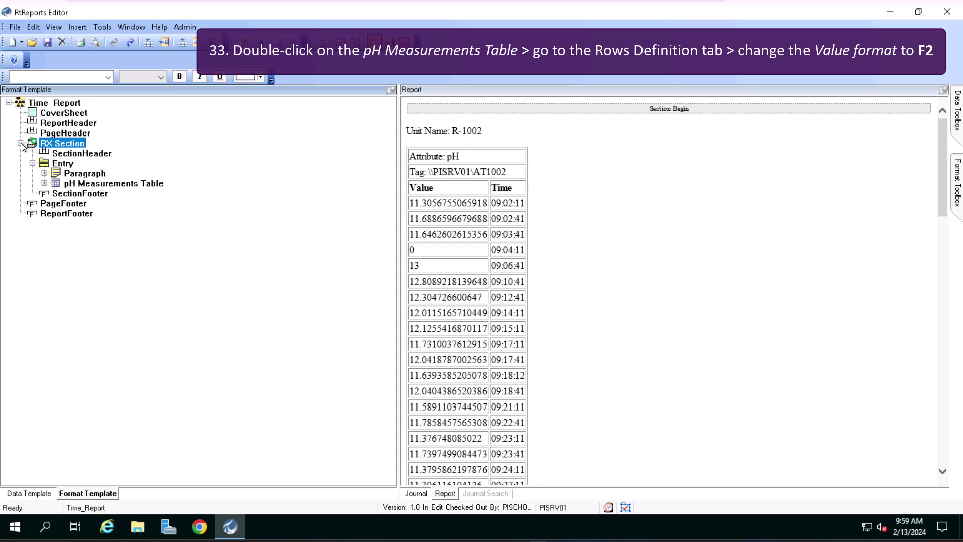
pyautogui.doubleClick(92, 183)
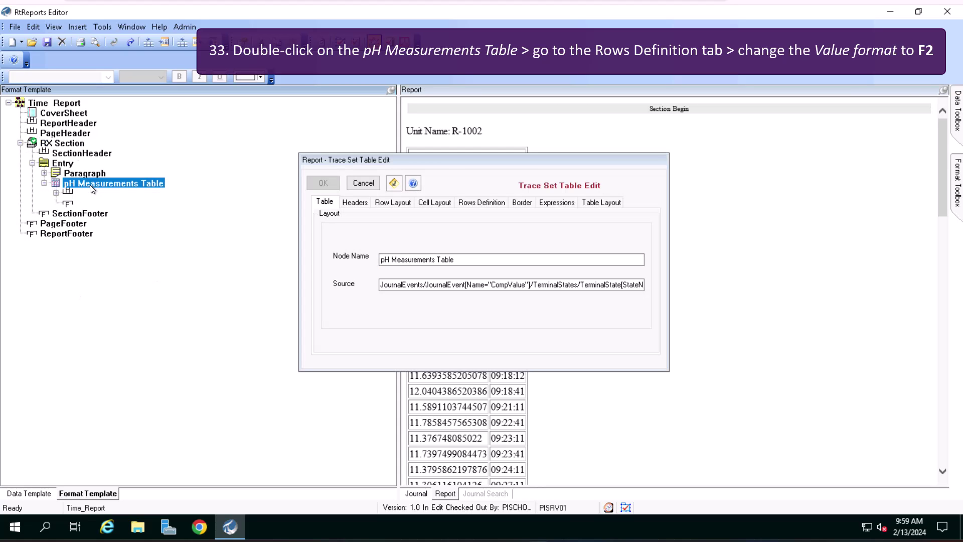
pyautogui.click(480, 204)
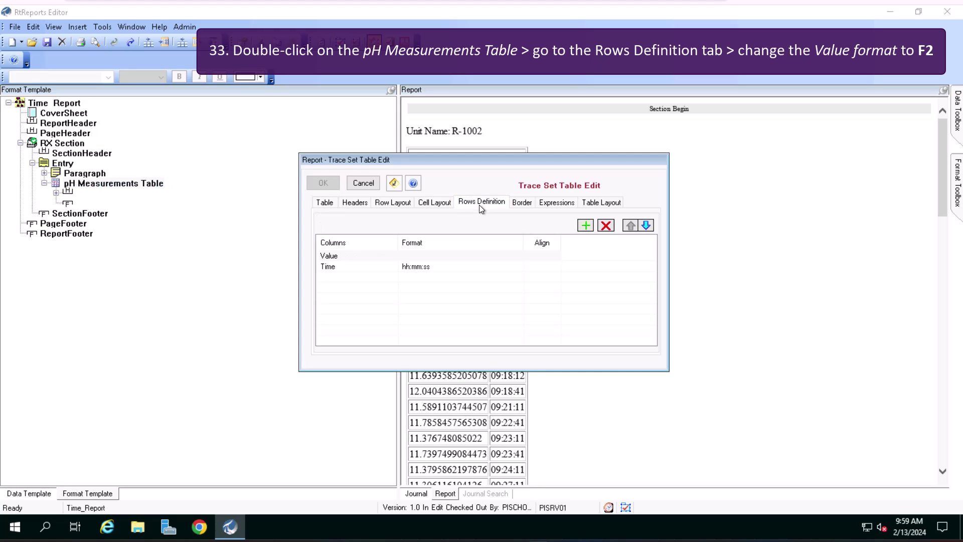
pyautogui.doubleClick(419, 255)
pyautogui.write('F2')
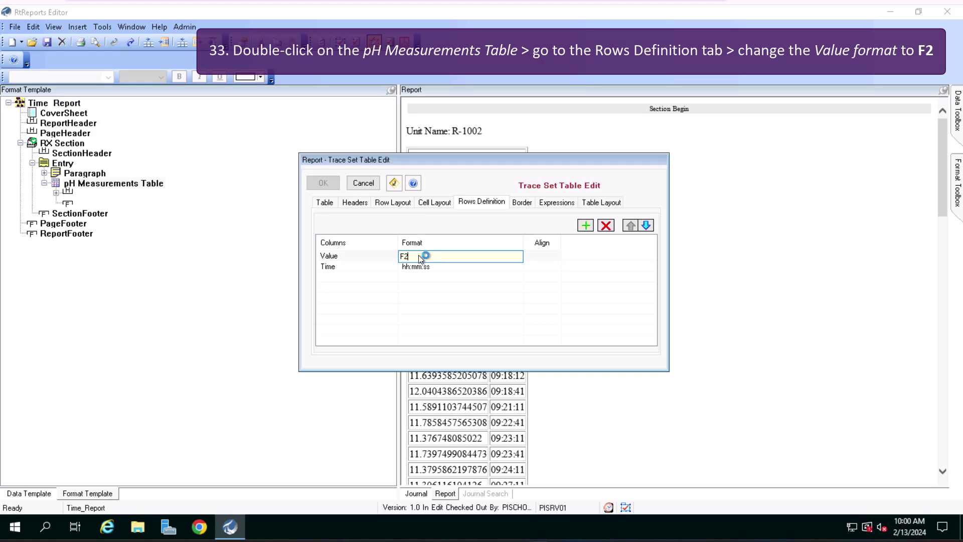
pyautogui.click(422, 291)
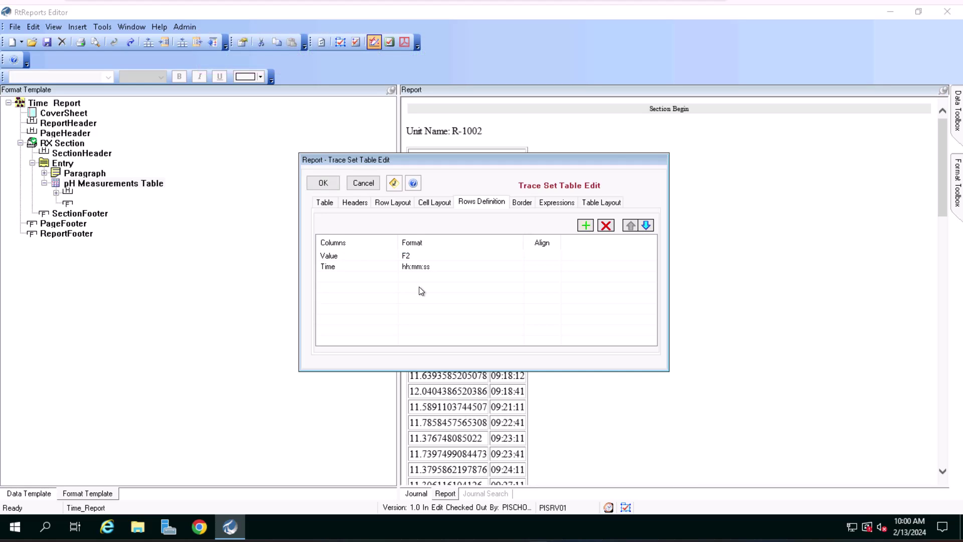
pyautogui.click(324, 182)
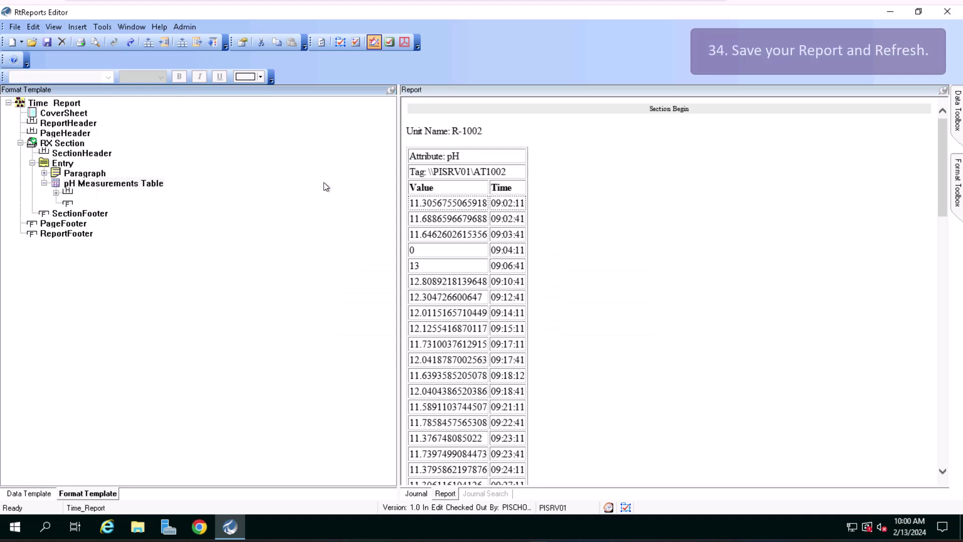
# - Save the template and refresh the report preview
pyautogui.click(48, 42)
pyautogui.click(56, 28)
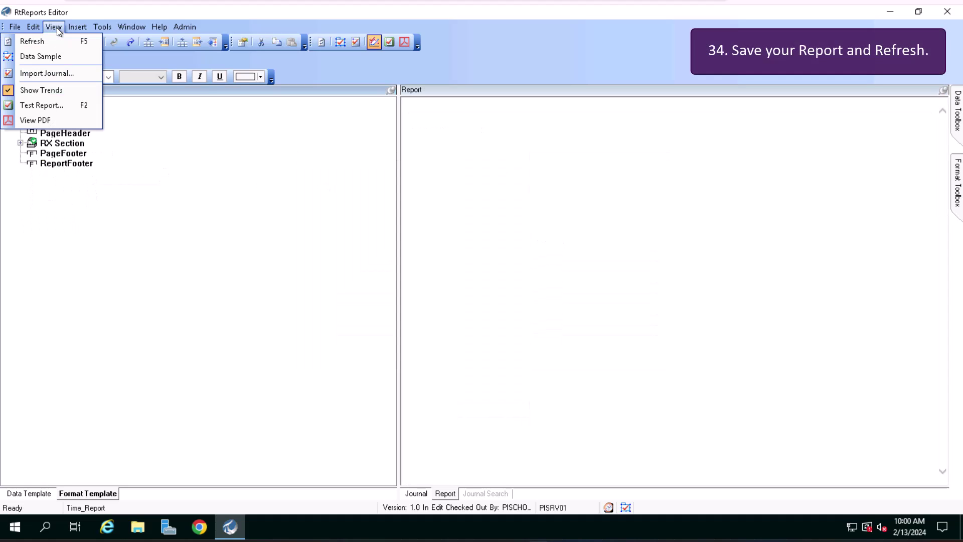
pyautogui.click(53, 41)
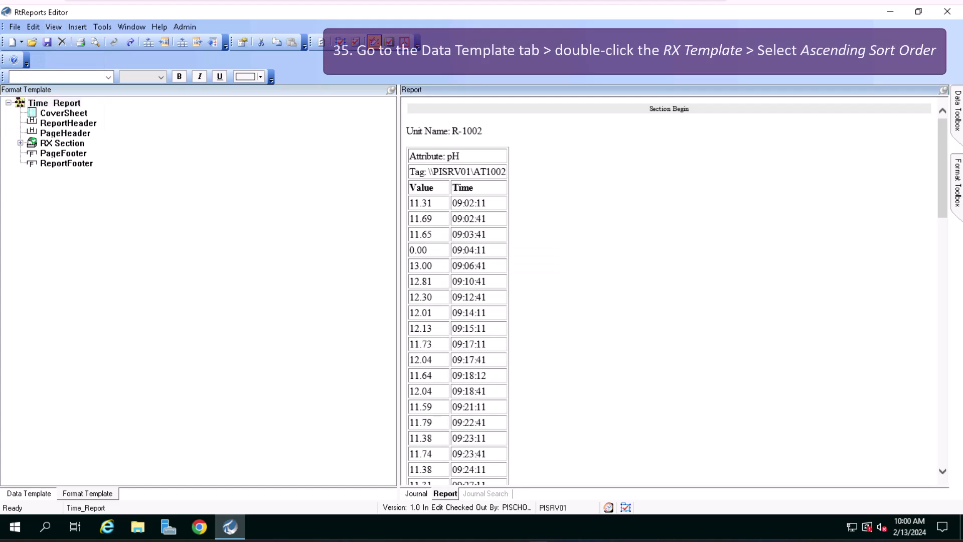
# - Set the RX data template's Sort Order to Ascending
pyautogui.click(38, 496)
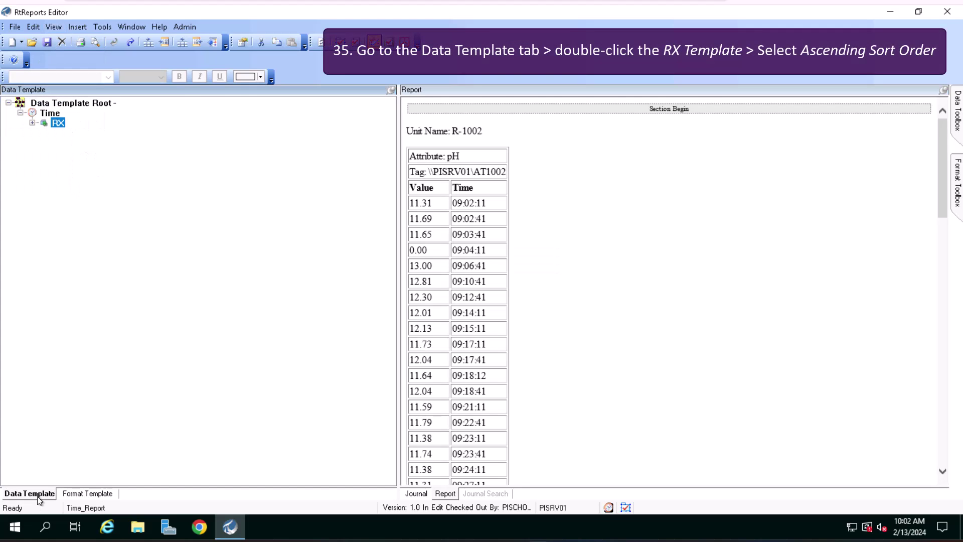
pyautogui.doubleClick(61, 125)
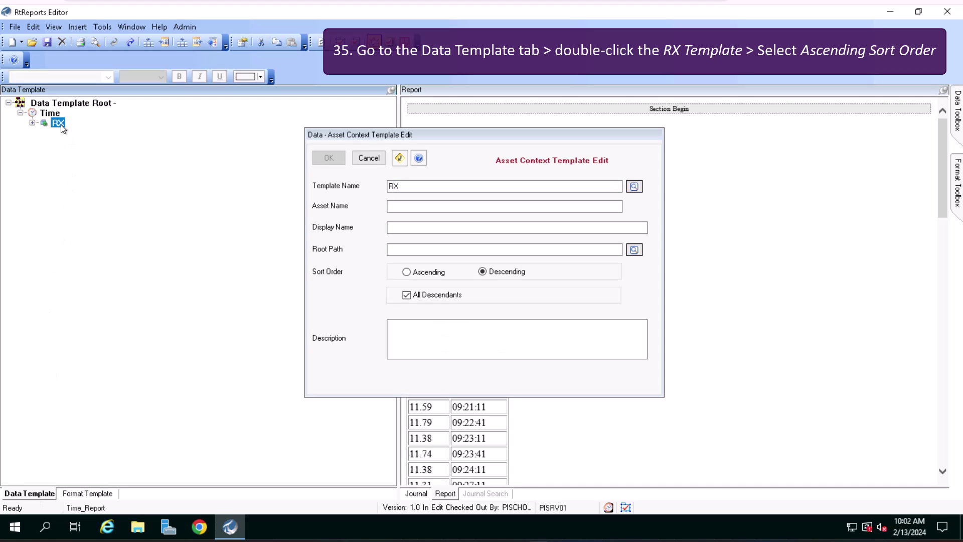
pyautogui.click(421, 272)
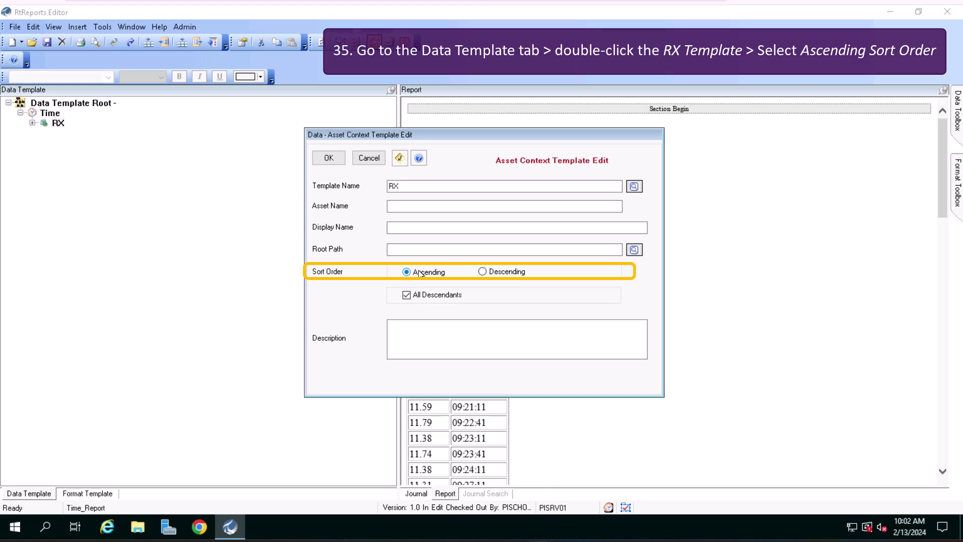
pyautogui.click(325, 159)
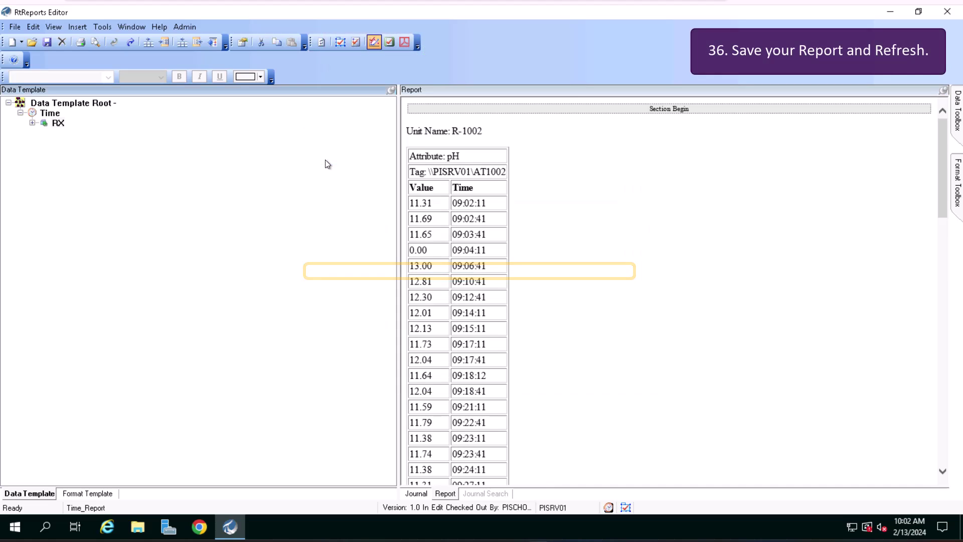
# - Save the Time_Report template and refresh the preview so it starts with unit R-1001
pyautogui.click(45, 44)
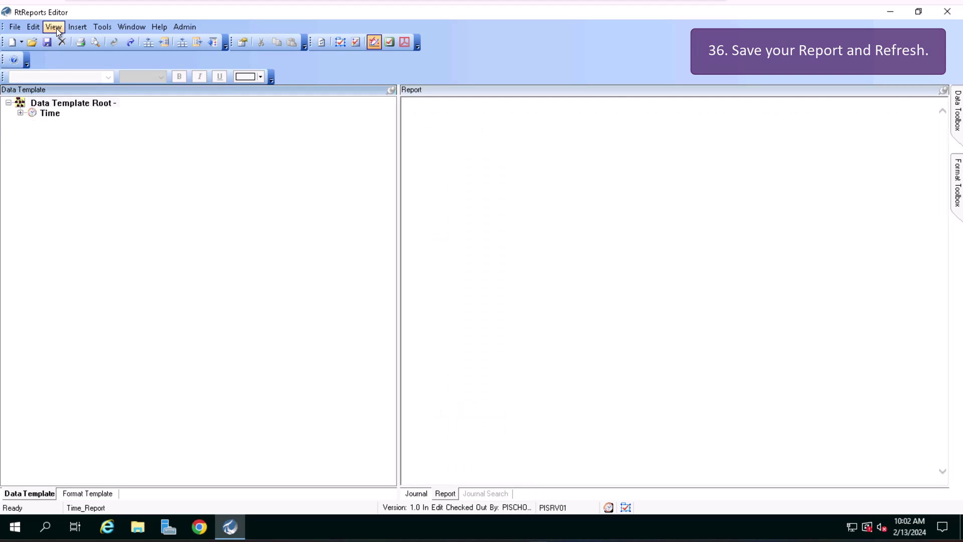
pyautogui.click(55, 27)
pyautogui.click(55, 43)
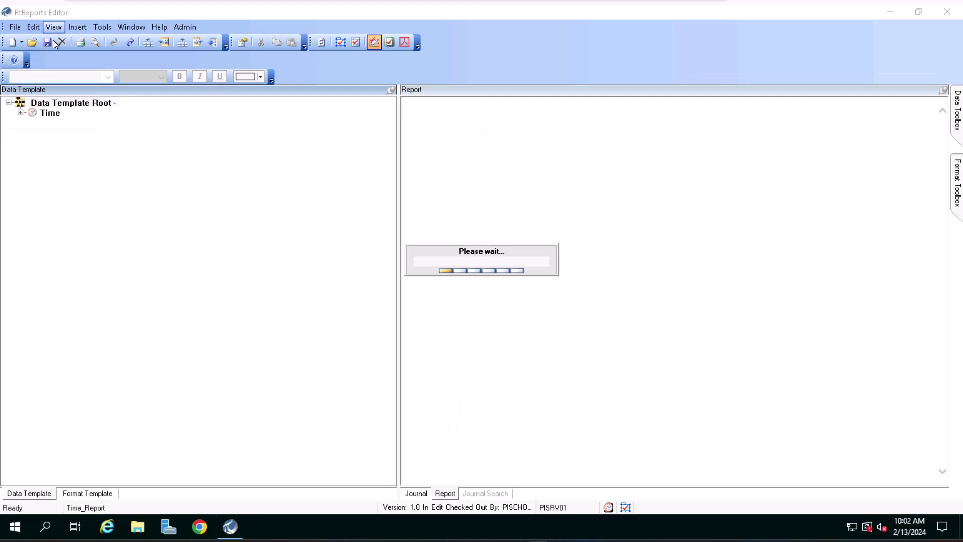